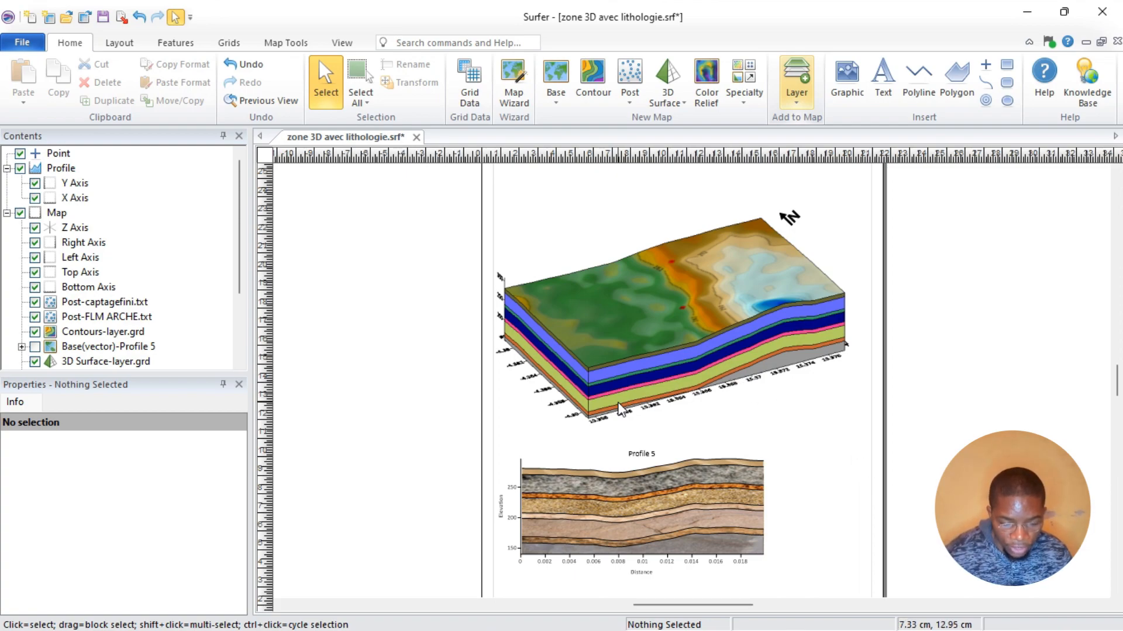
{"action": "scroll", "coordinate": [665, 403], "scroll_direction": "up", "scroll_amount": 2}
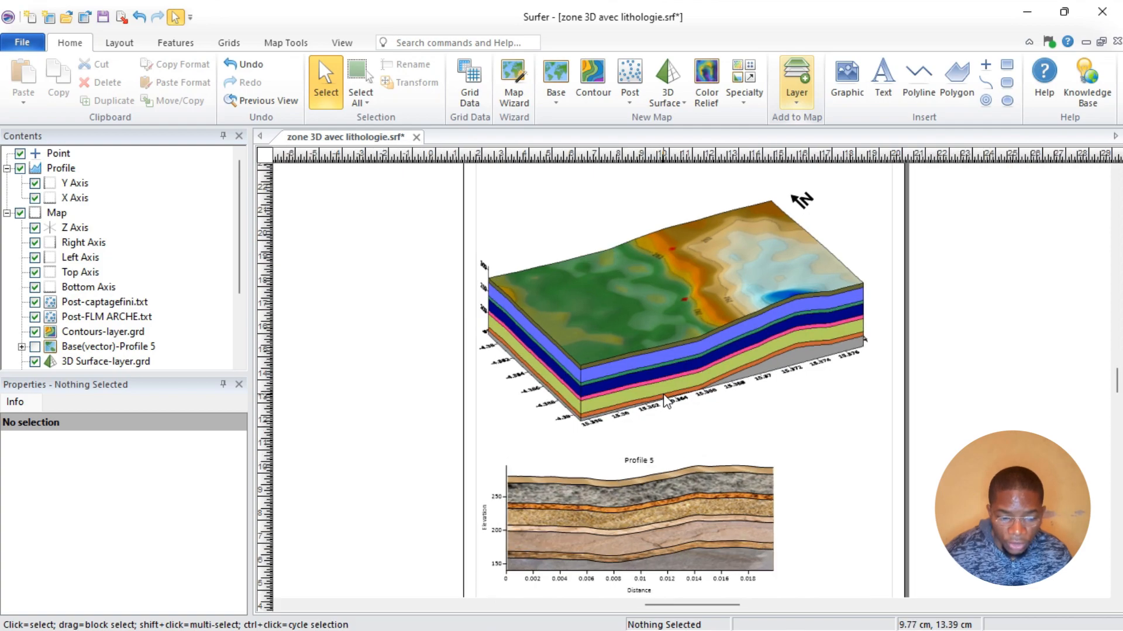
{"action": "scroll", "coordinate": [666, 402], "scroll_direction": "up", "scroll_amount": 2}
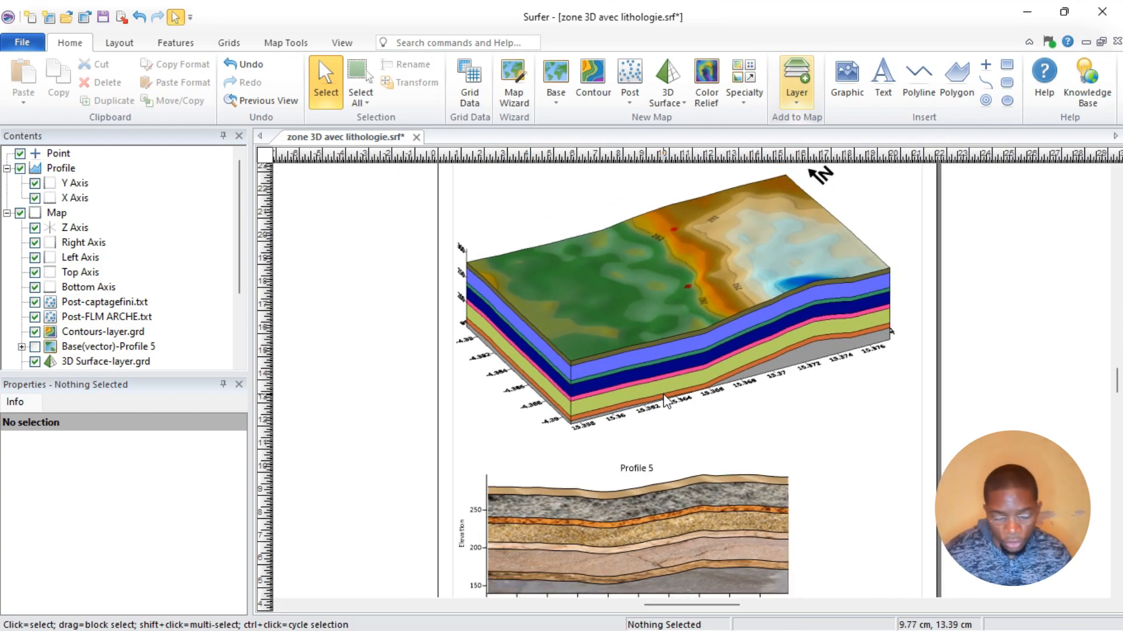
{"action": "scroll", "coordinate": [665, 401], "scroll_direction": "down", "scroll_amount": 1}
{"action": "scroll", "coordinate": [665, 401], "scroll_direction": "down", "scroll_amount": 1}
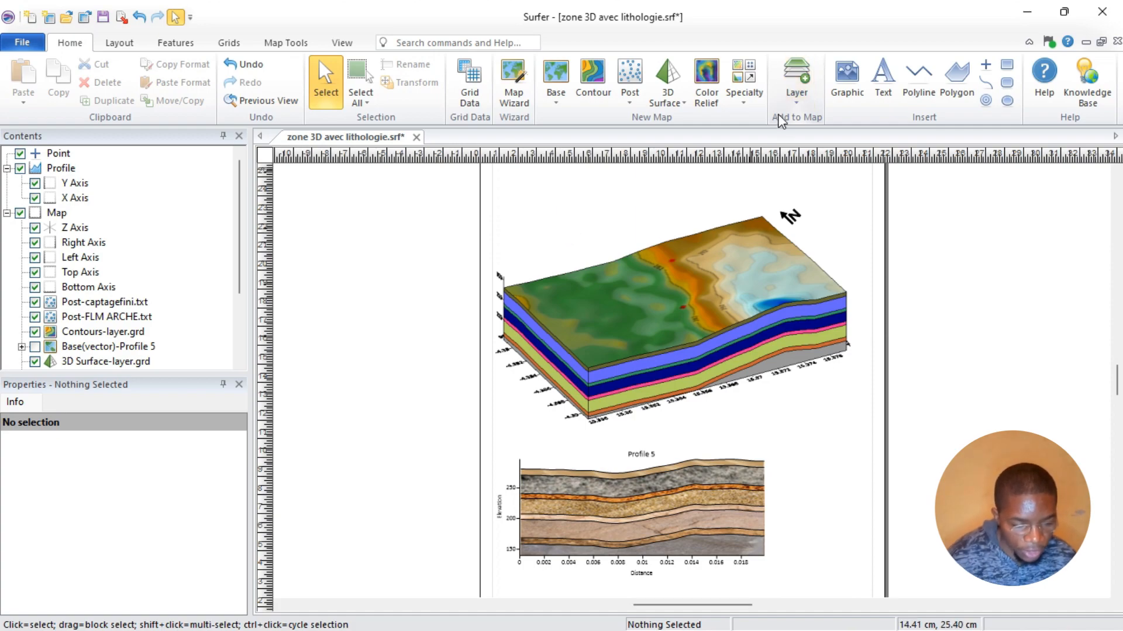
Step: Start a new text label on the page above the 3D block diagram
{"action": "left_click", "coordinate": [884, 85]}
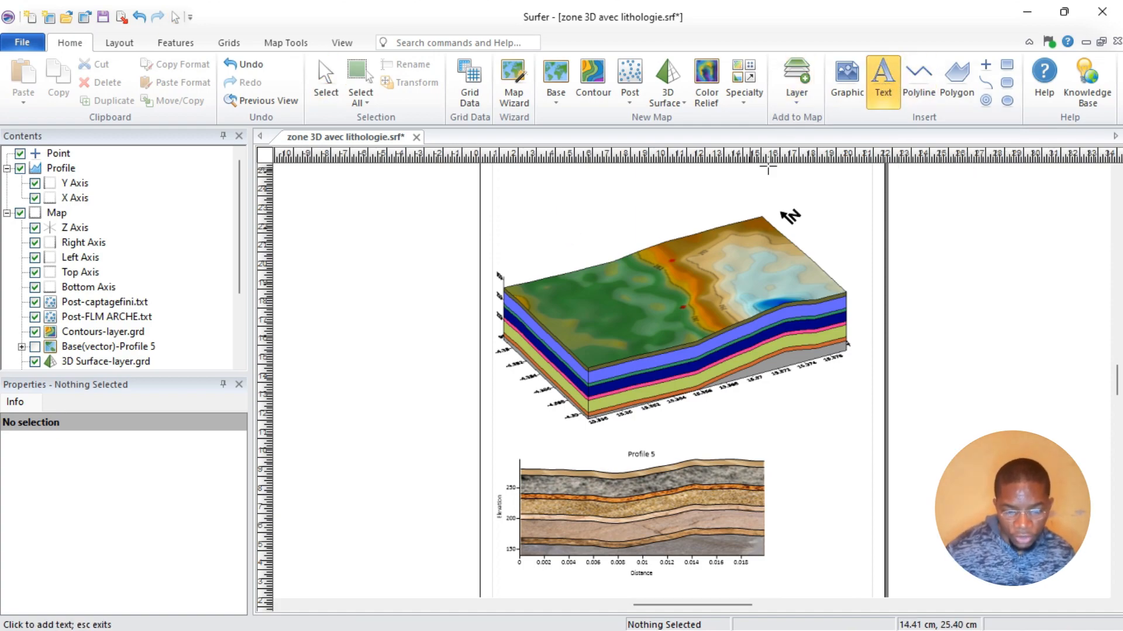
{"action": "left_click", "coordinate": [608, 188]}
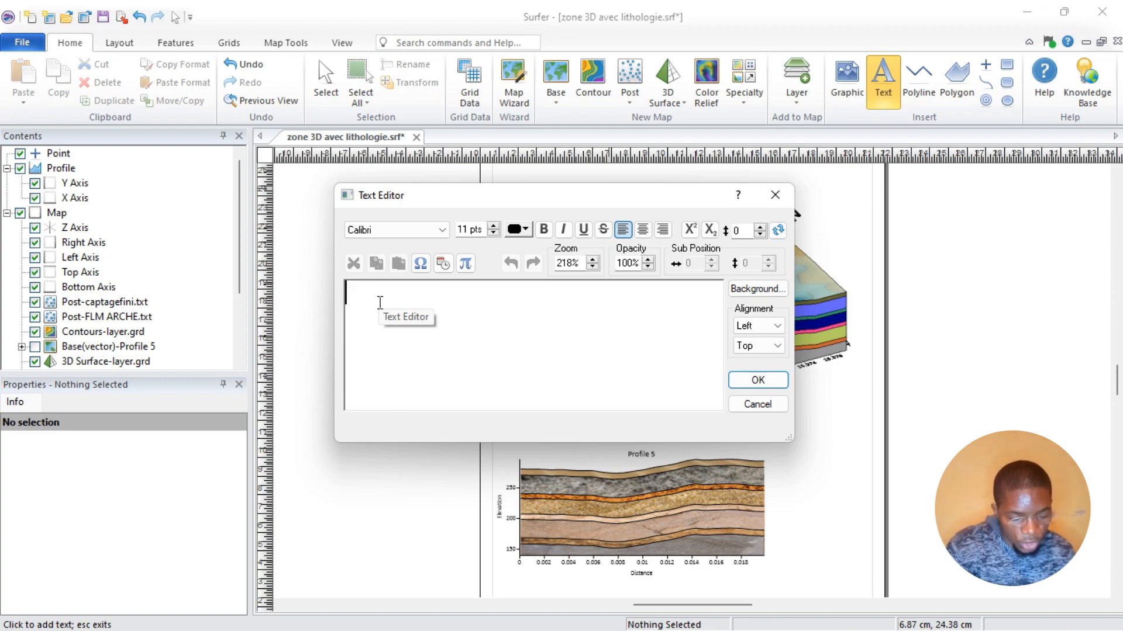
{"action": "type", "text": "Carte lithol"}
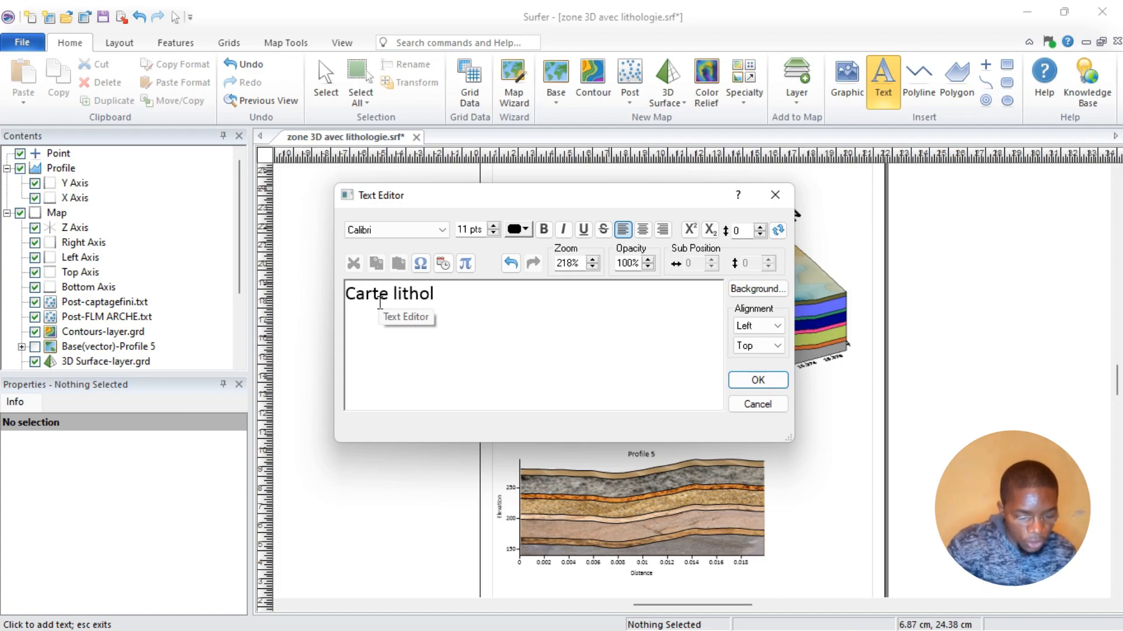
{"action": "key", "text": "BackSpace"}
{"action": "key", "text": "BackSpace"}
{"action": "key", "text": "BackSpace"}
{"action": "key", "text": "BackSpace"}
{"action": "key", "text": "BackSpace"}
{"action": "key", "text": "BackSpace"}
{"action": "key", "text": "BackSpace"}
{"action": "key", "text": "BackSpace"}
{"action": "key", "text": "BackSpace"}
{"action": "key", "text": "BackSpace"}
{"action": "key", "text": "BackSpace"}
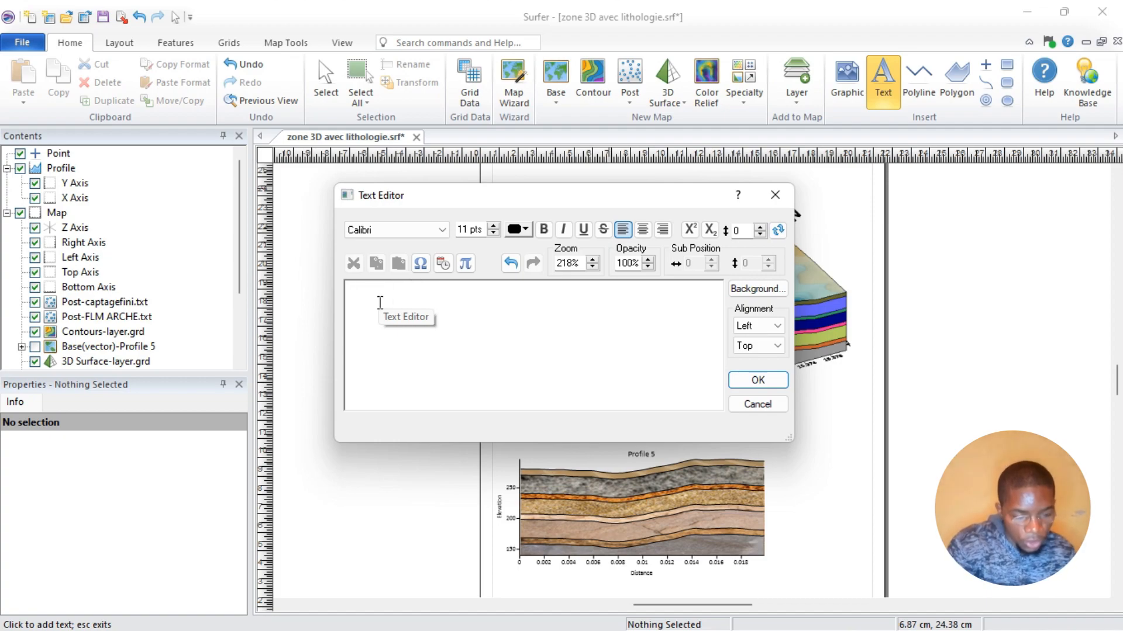
Step: Enter "Modèle lithologique" as the text of the new label
{"action": "type", "text": "Modè"}
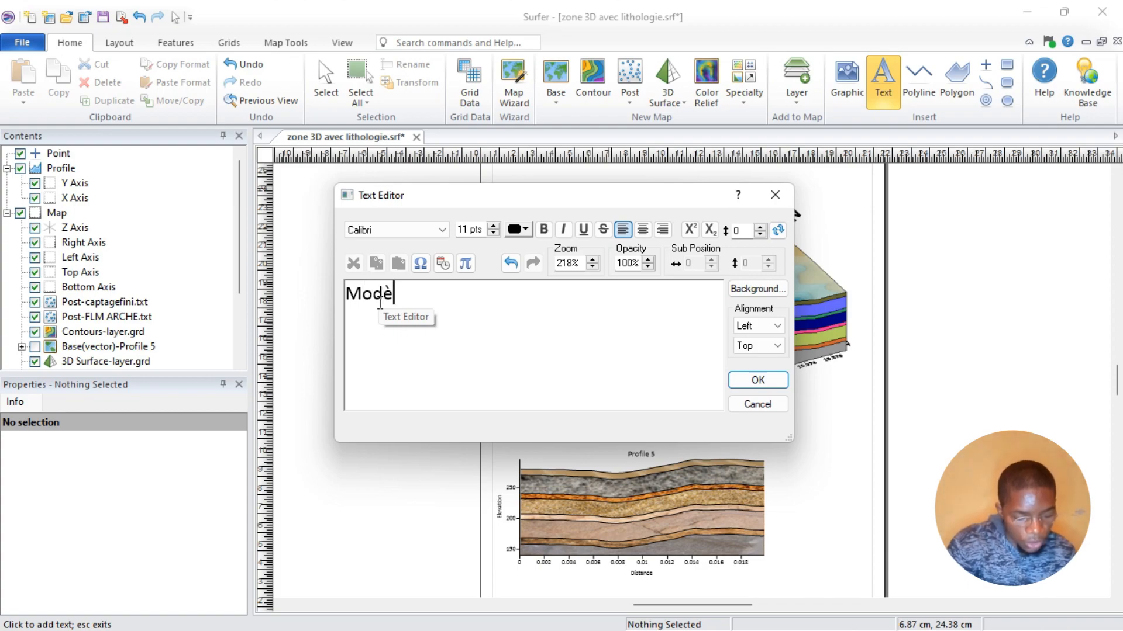
{"action": "type", "text": "le li"}
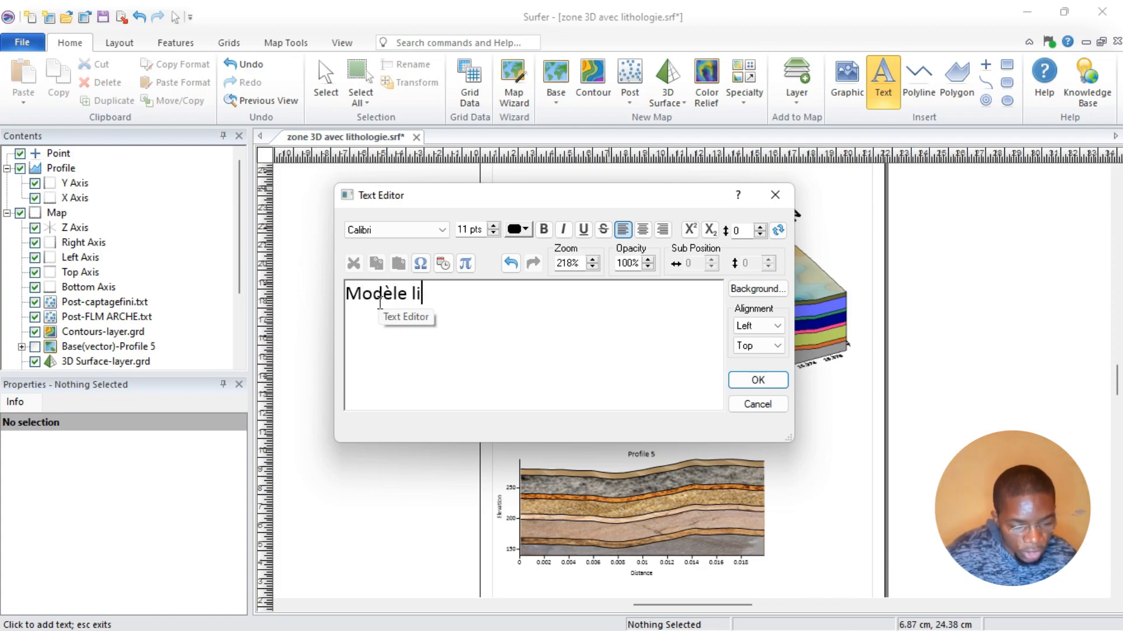
{"action": "type", "text": "thologique"}
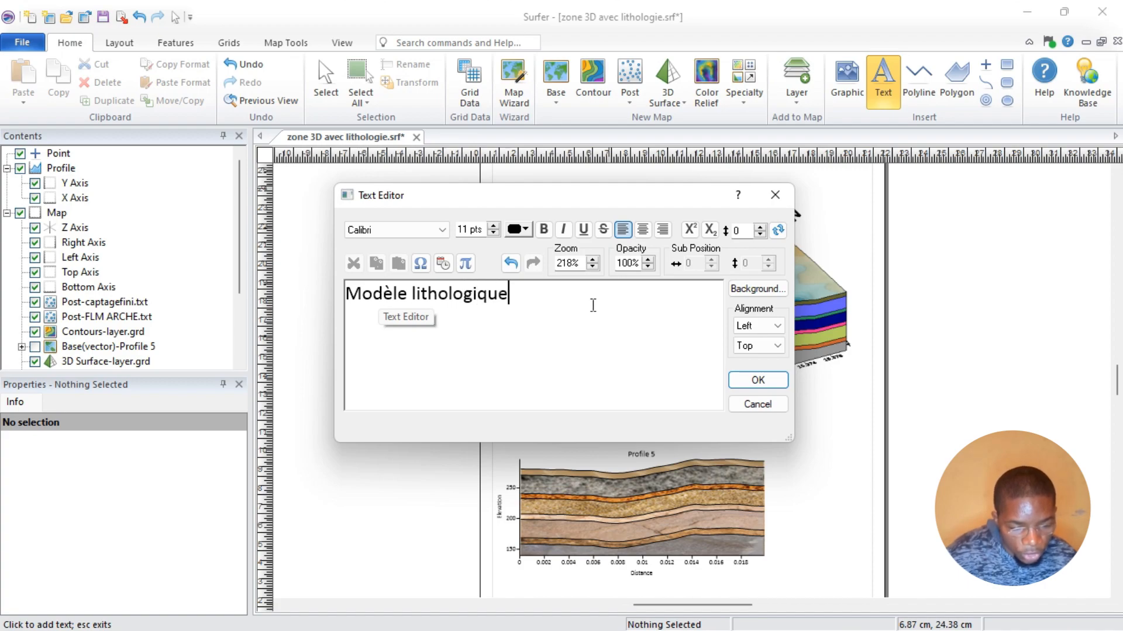
Step: Format the whole title text as bold, underlined and 14 pts, and accept it
{"action": "key", "text": "ctrl+a"}
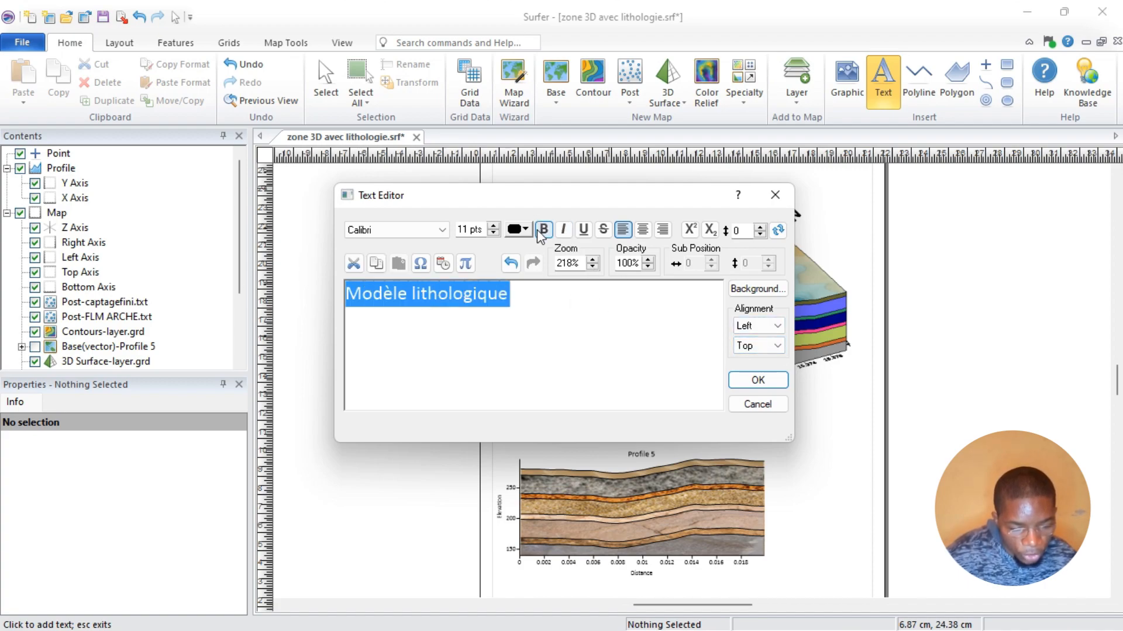
{"action": "left_click", "coordinate": [542, 230]}
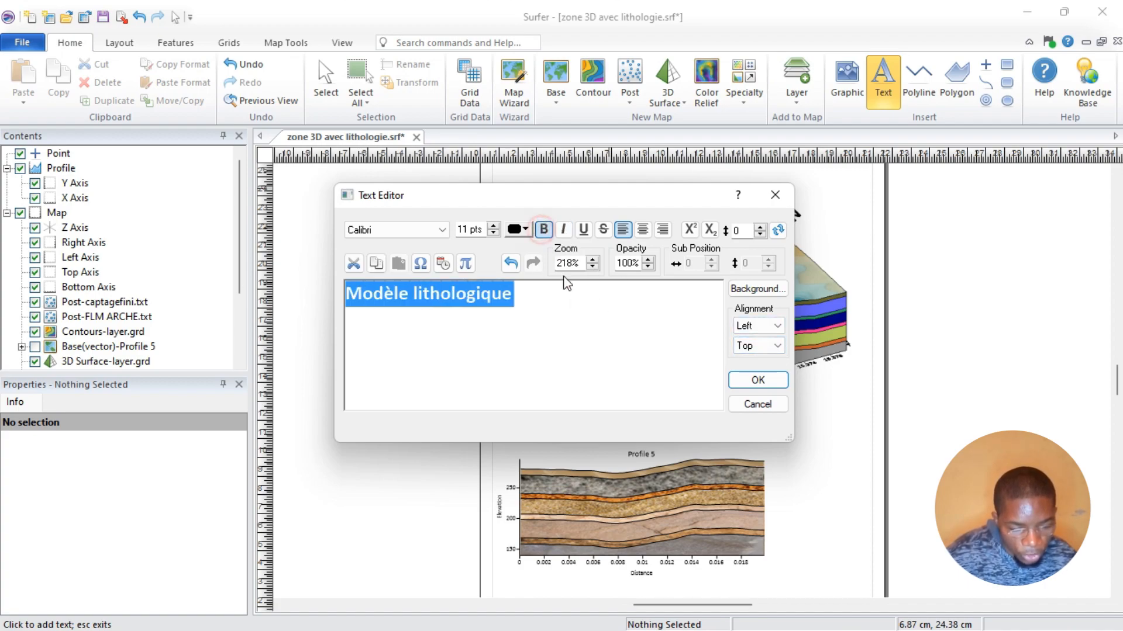
{"action": "left_click", "coordinate": [584, 233]}
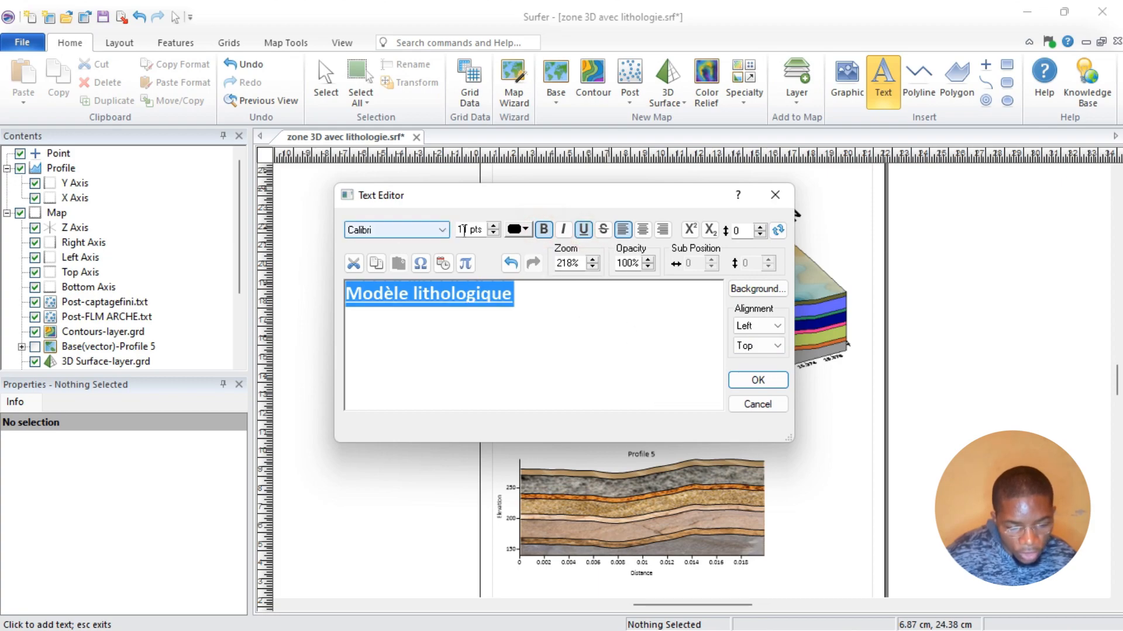
{"action": "left_click", "coordinate": [494, 226]}
{"action": "left_click", "coordinate": [494, 226]}
{"action": "left_click", "coordinate": [494, 226]}
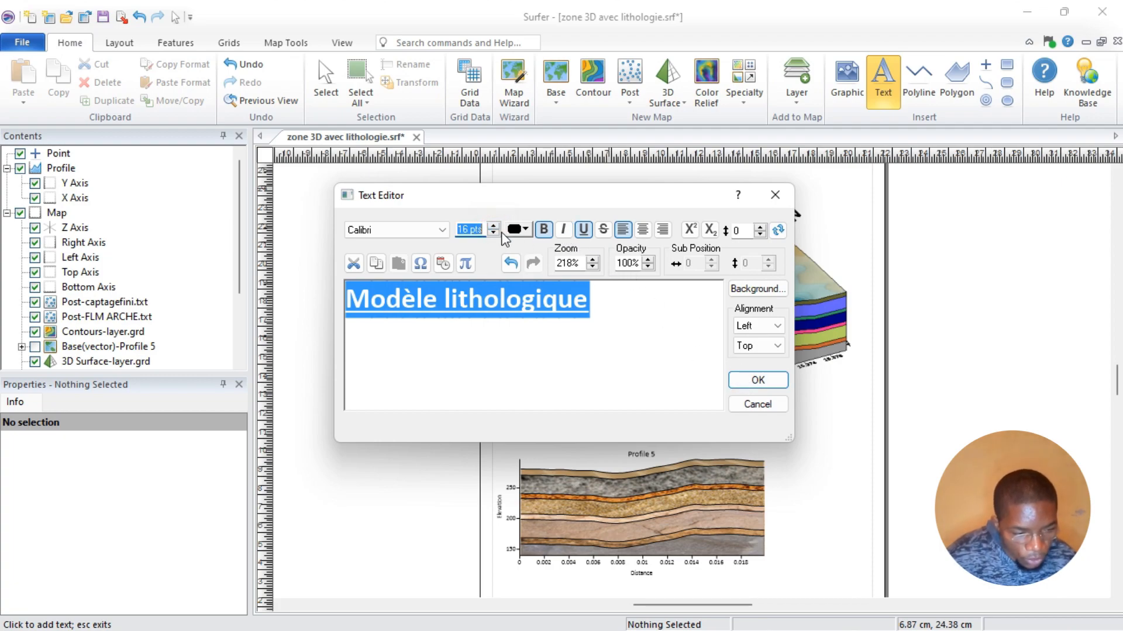
{"action": "left_click", "coordinate": [494, 233]}
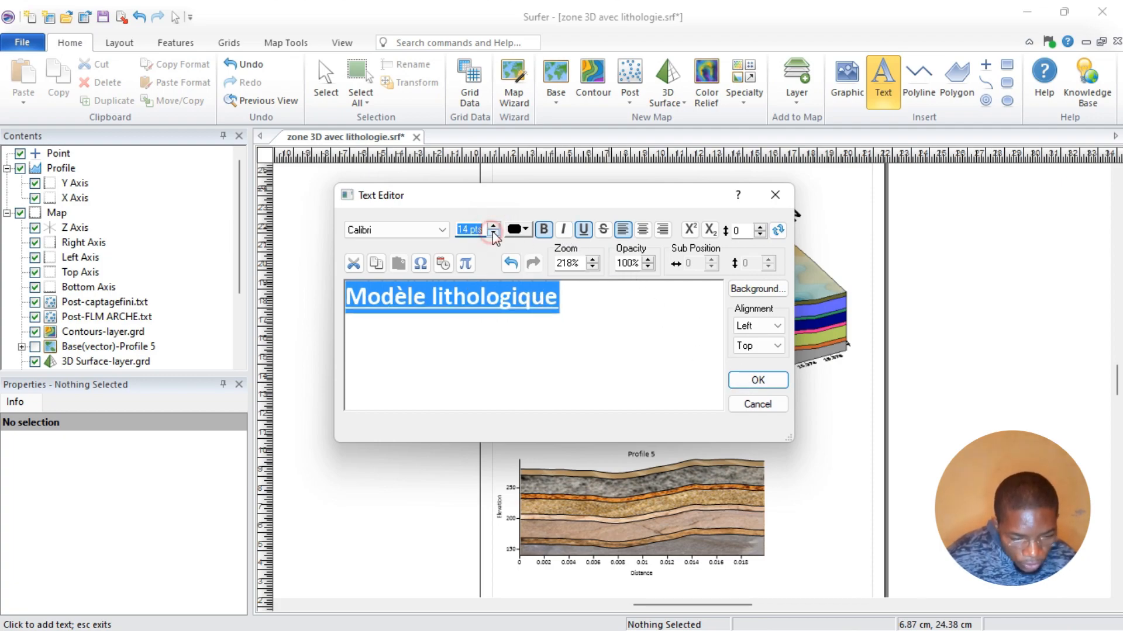
{"action": "left_click", "coordinate": [758, 380]}
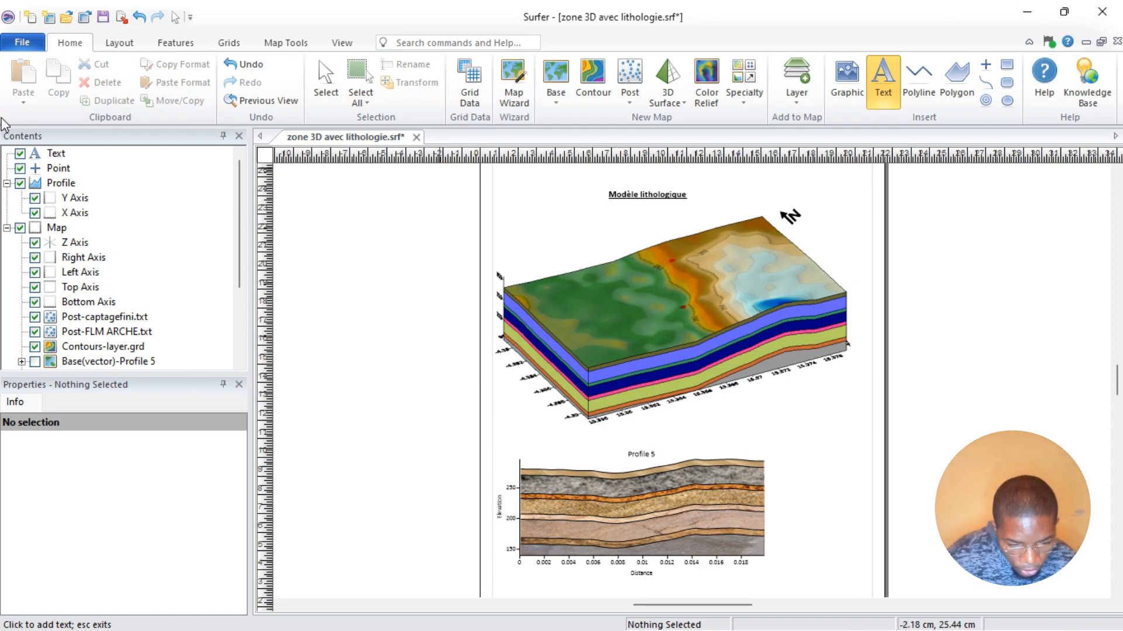
Step: Enlarge the "Modèle lithologique" title to about 6.58 × 0.95 cm and move it up, roughly centred above the block
{"action": "left_click", "coordinate": [324, 82]}
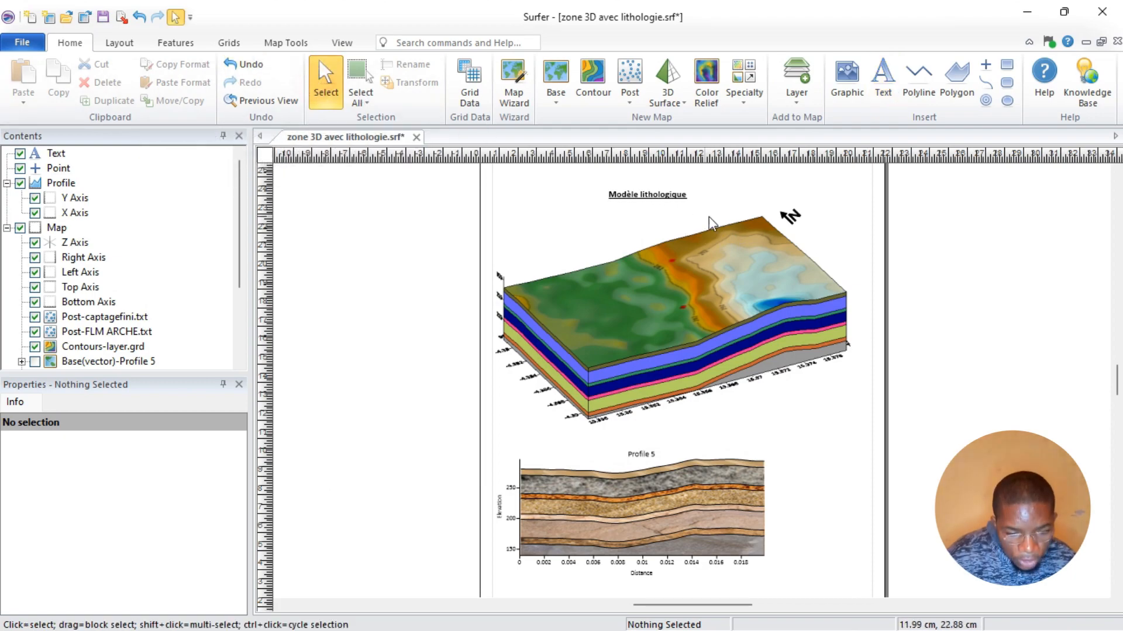
{"action": "left_click", "coordinate": [655, 198]}
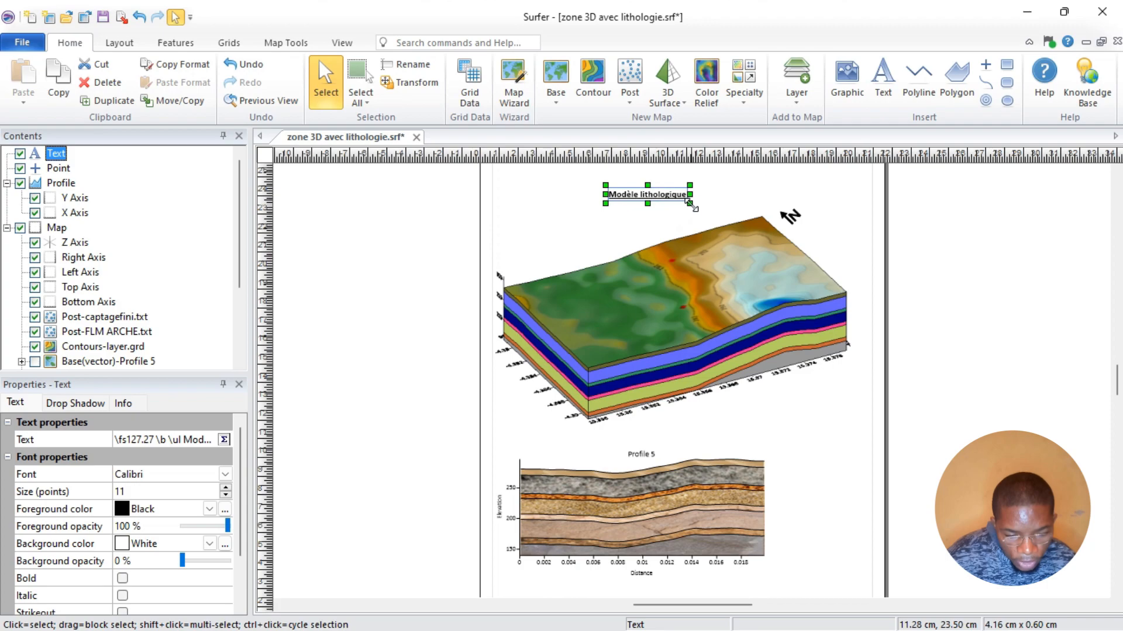
{"action": "left_click_drag", "start_coordinate": [692, 204], "coordinate": [711, 188]}
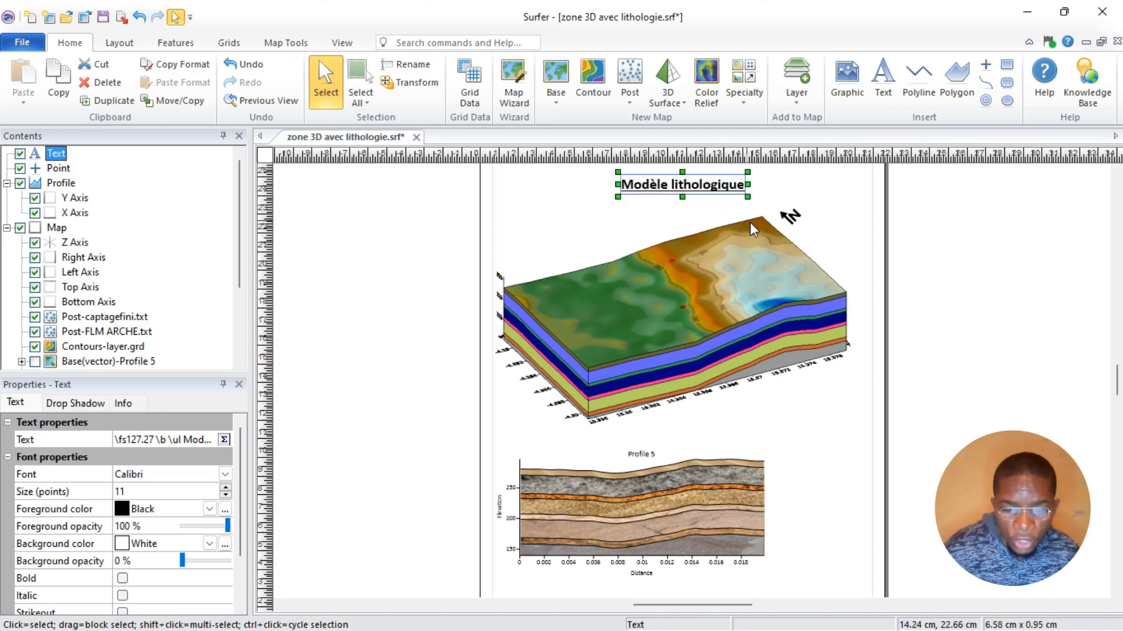
Step: Delete the existing north arrow and place a new point symbol above the far corner of the 3D block
{"action": "left_click", "coordinate": [788, 222]}
{"action": "key", "text": "Delete"}
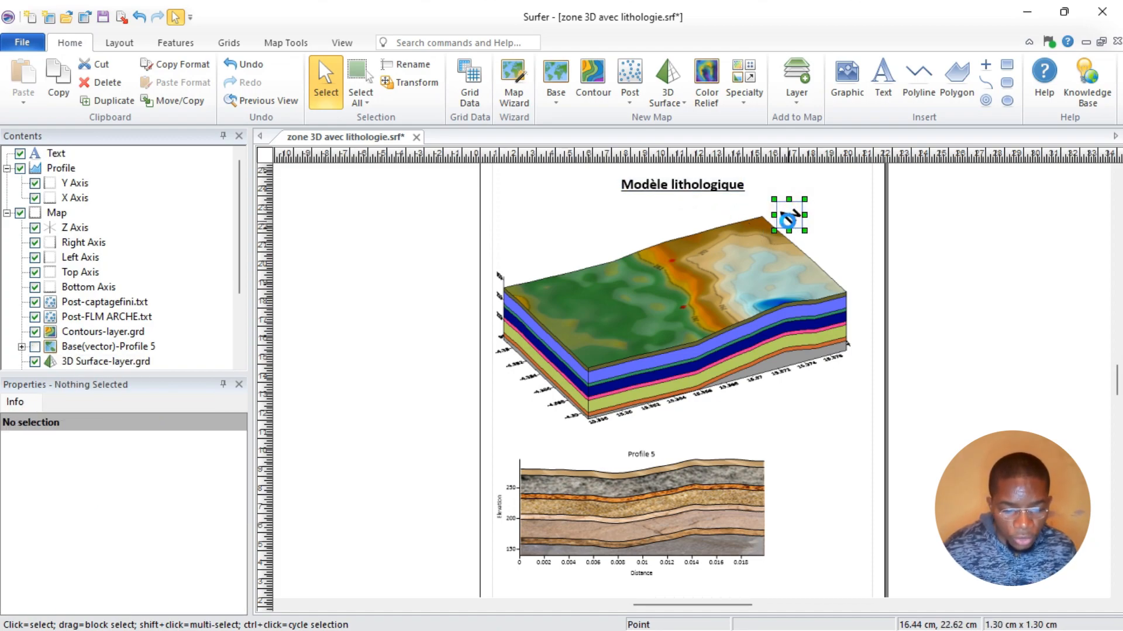
{"action": "left_click", "coordinate": [986, 65]}
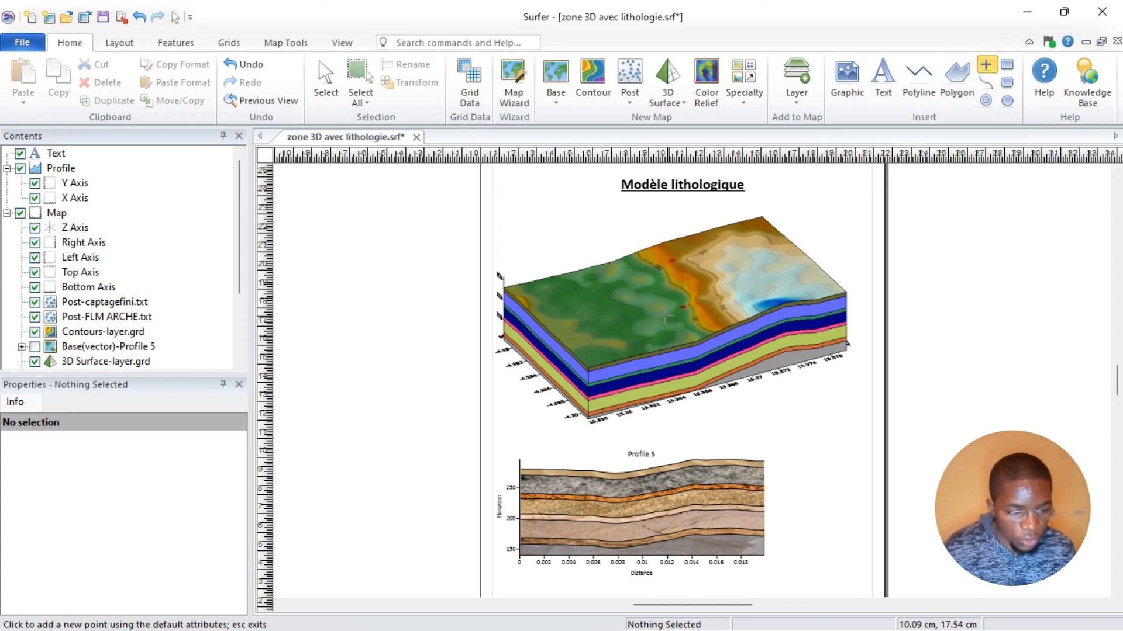
{"action": "left_click", "coordinate": [779, 202]}
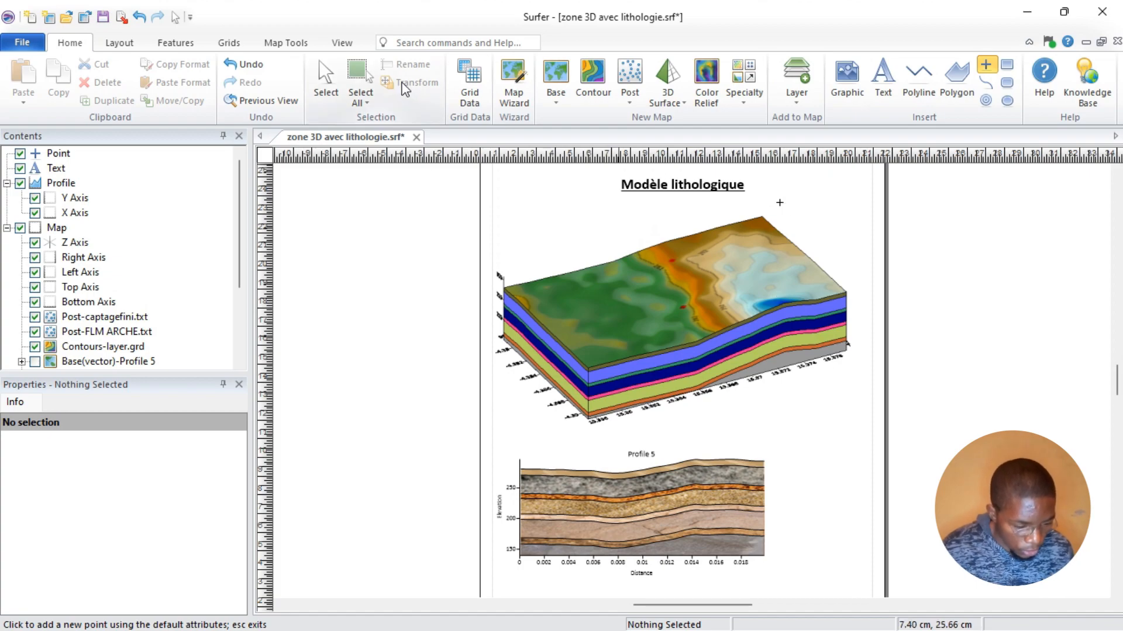
{"action": "left_click", "coordinate": [322, 82]}
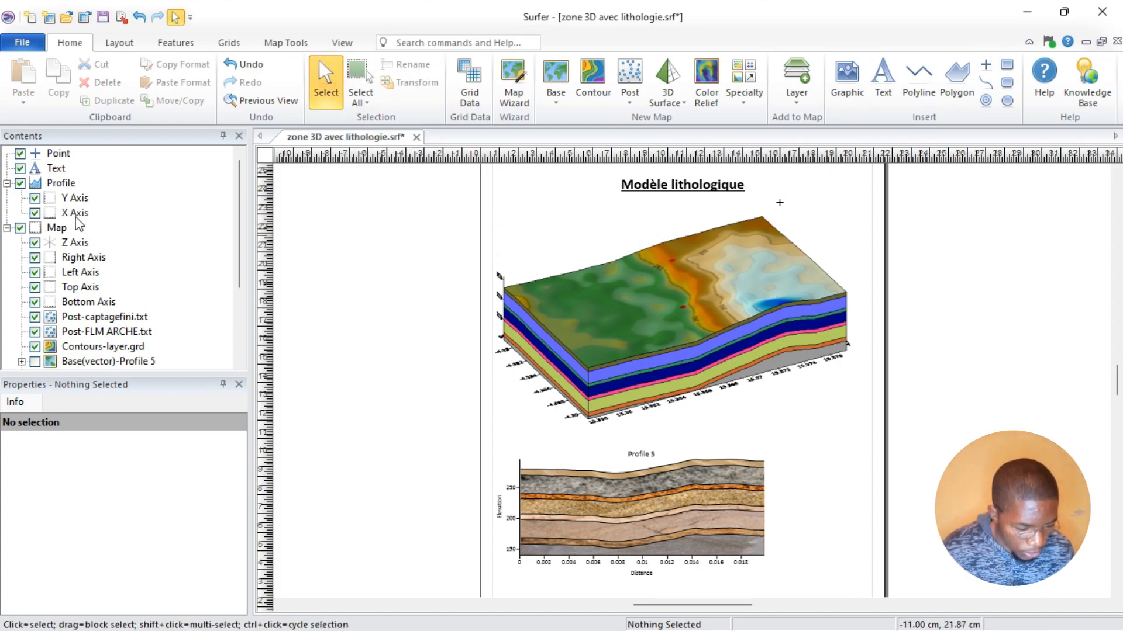
Step: Change the new point to the bold north arrow, Symbol 67, and enlarge it to about 1.18 × 1.18 cm
{"action": "left_click", "coordinate": [56, 155]}
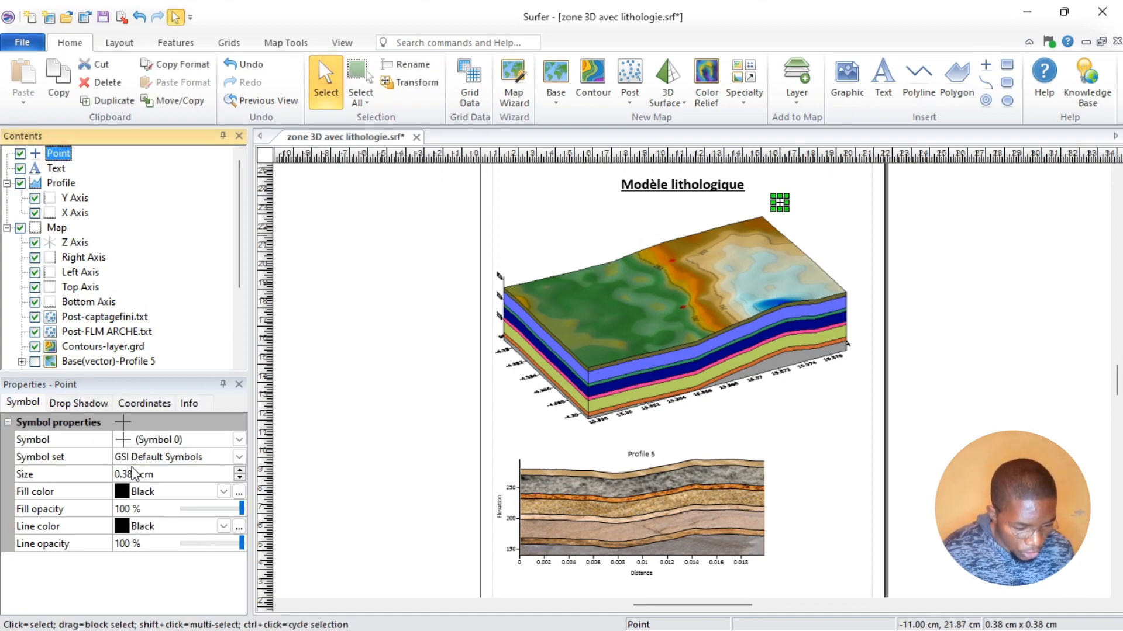
{"action": "left_click", "coordinate": [126, 441]}
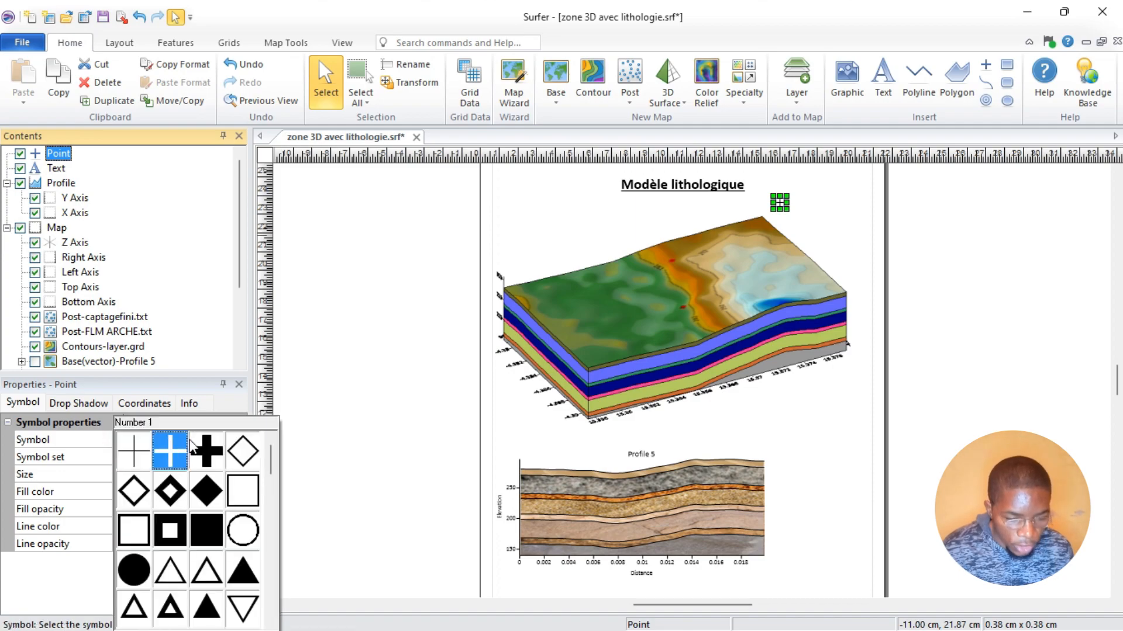
{"action": "scroll", "coordinate": [225, 508], "scroll_direction": "down", "scroll_amount": 10}
{"action": "scroll", "coordinate": [228, 508], "scroll_direction": "down", "scroll_amount": 5}
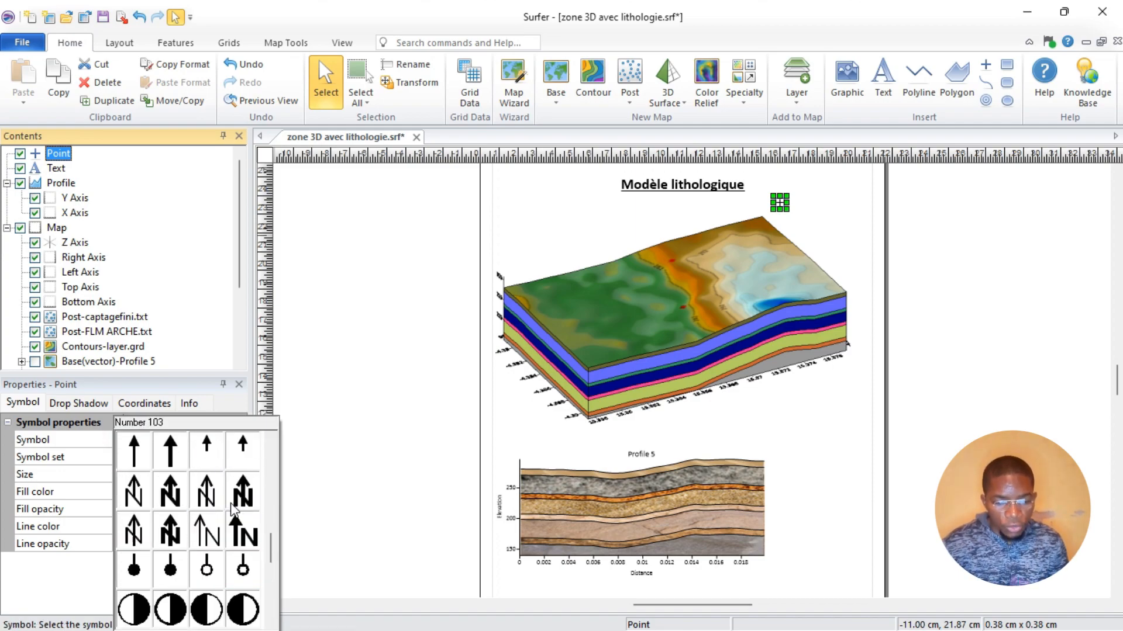
{"action": "left_click", "coordinate": [244, 610]}
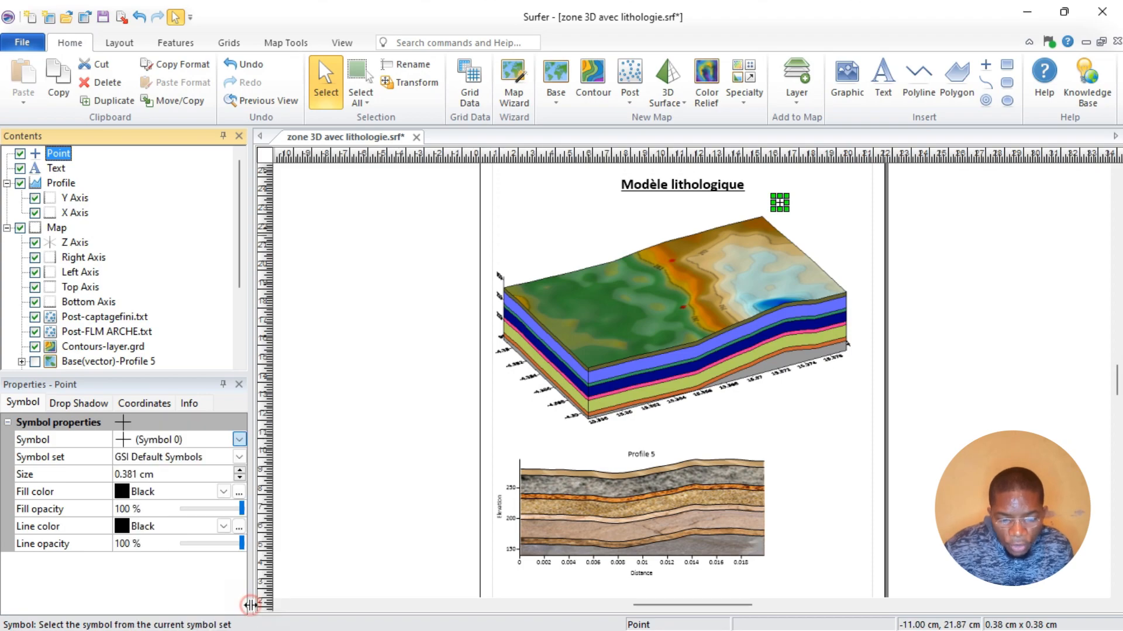
{"action": "left_click_drag", "start_coordinate": [777, 200], "coordinate": [798, 220]}
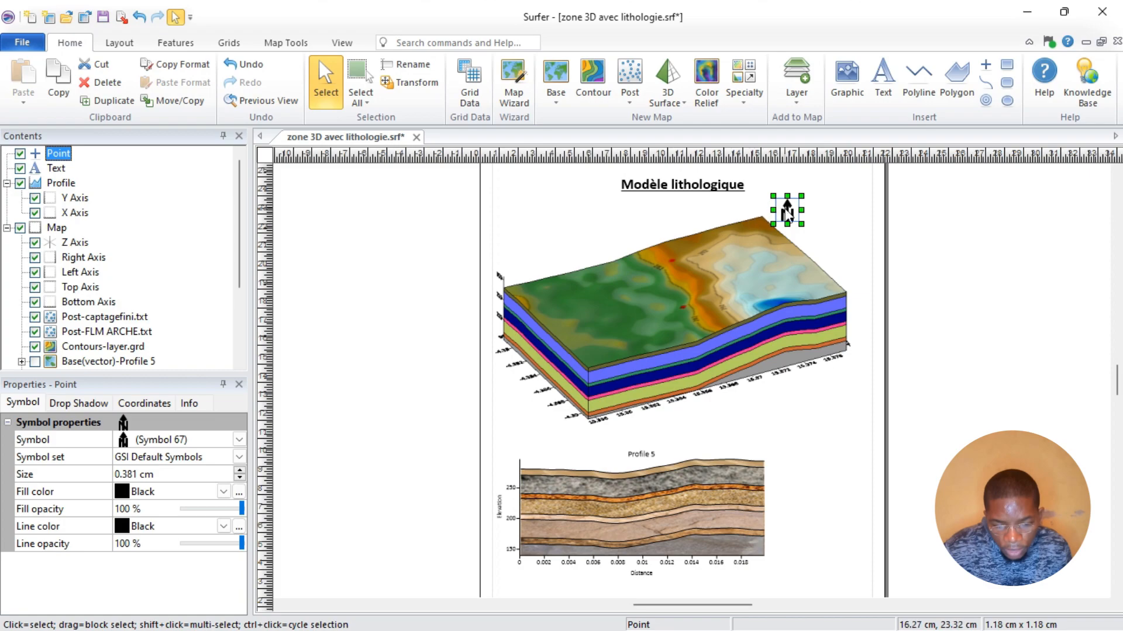
{"action": "right_click", "coordinate": [787, 212]}
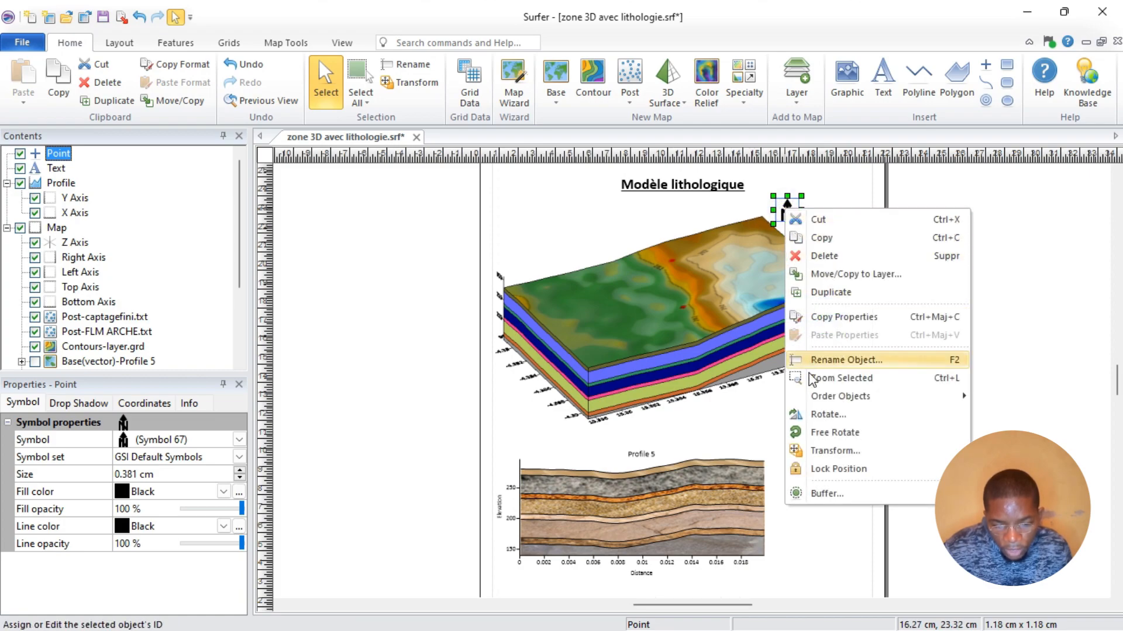
{"action": "left_click", "coordinate": [828, 414]}
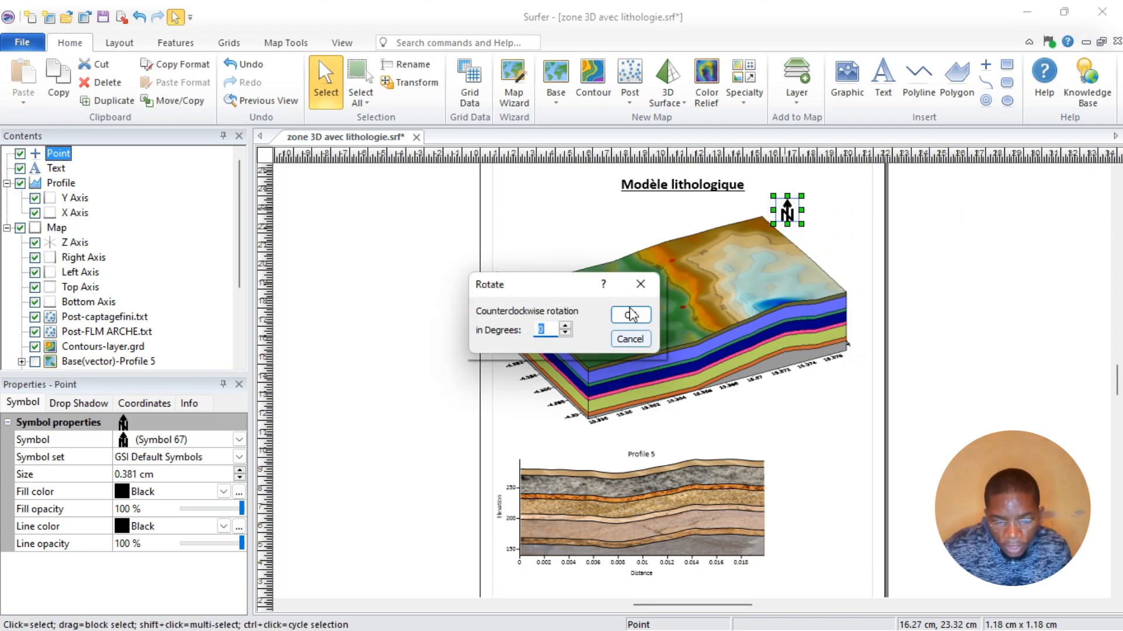
{"action": "left_click", "coordinate": [640, 284]}
Step: Rotate the north arrow with Free Rotate until it points diagonally down and to the left
{"action": "right_click", "coordinate": [788, 213]}
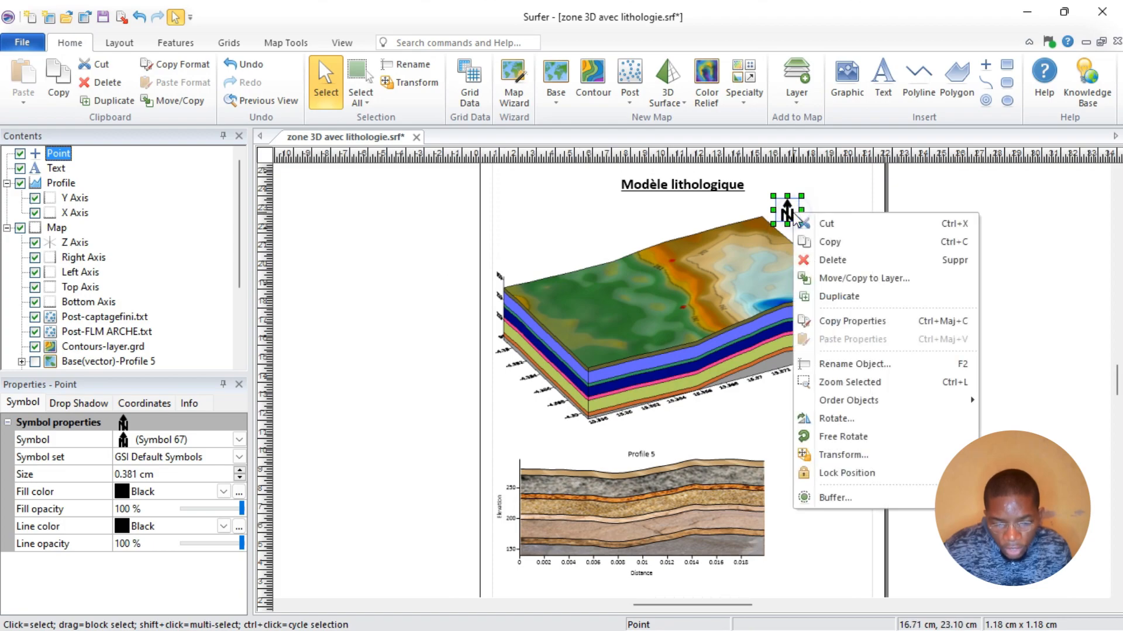
{"action": "left_click", "coordinate": [825, 436]}
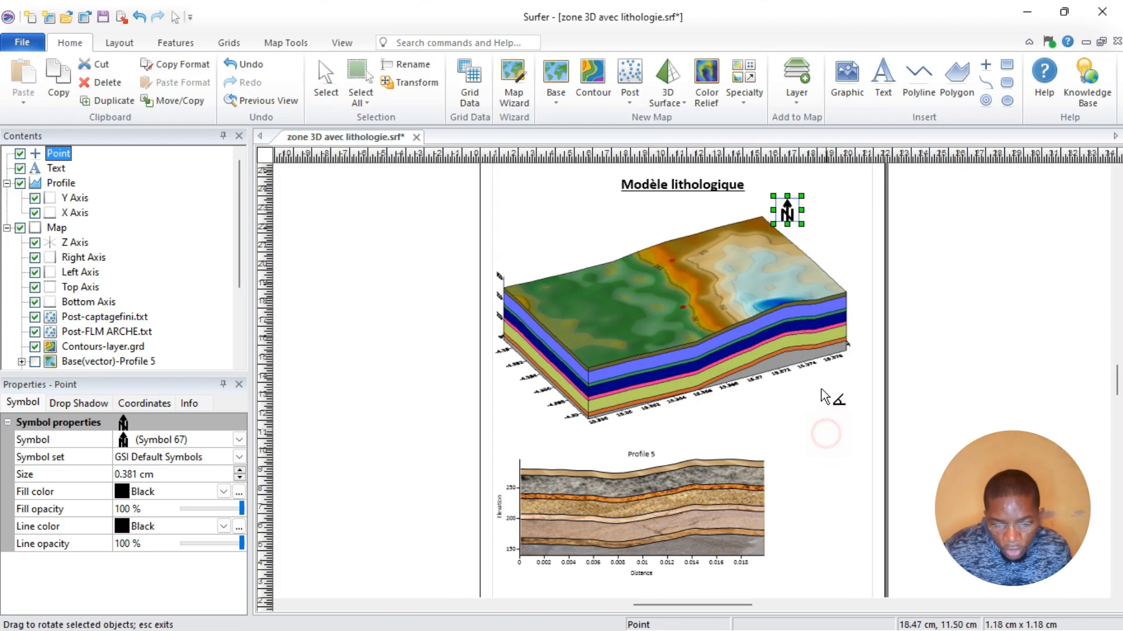
{"action": "left_click_drag", "start_coordinate": [819, 242], "coordinate": [834, 132]}
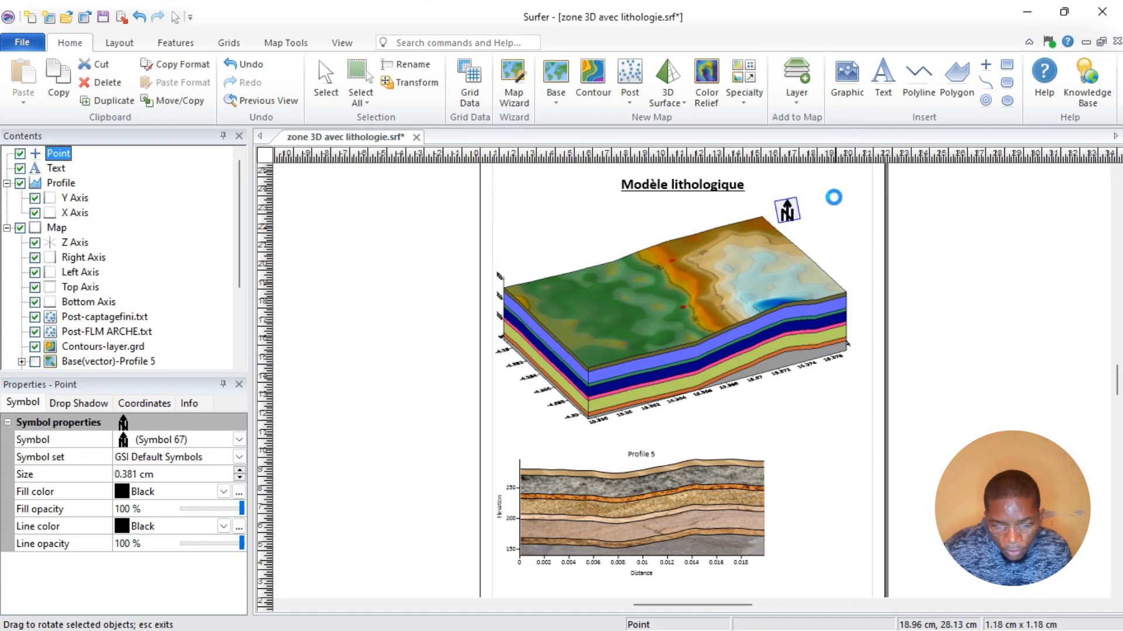
{"action": "mouse_move", "coordinate": [819, 230]}
{"action": "left_mouse_down"}
{"action": "mouse_move", "coordinate": [843, 221]}
{"action": "mouse_move", "coordinate": [839, 204]}
{"action": "mouse_move", "coordinate": [840, 223]}
{"action": "mouse_move", "coordinate": [804, 237]}
{"action": "left_mouse_up"}
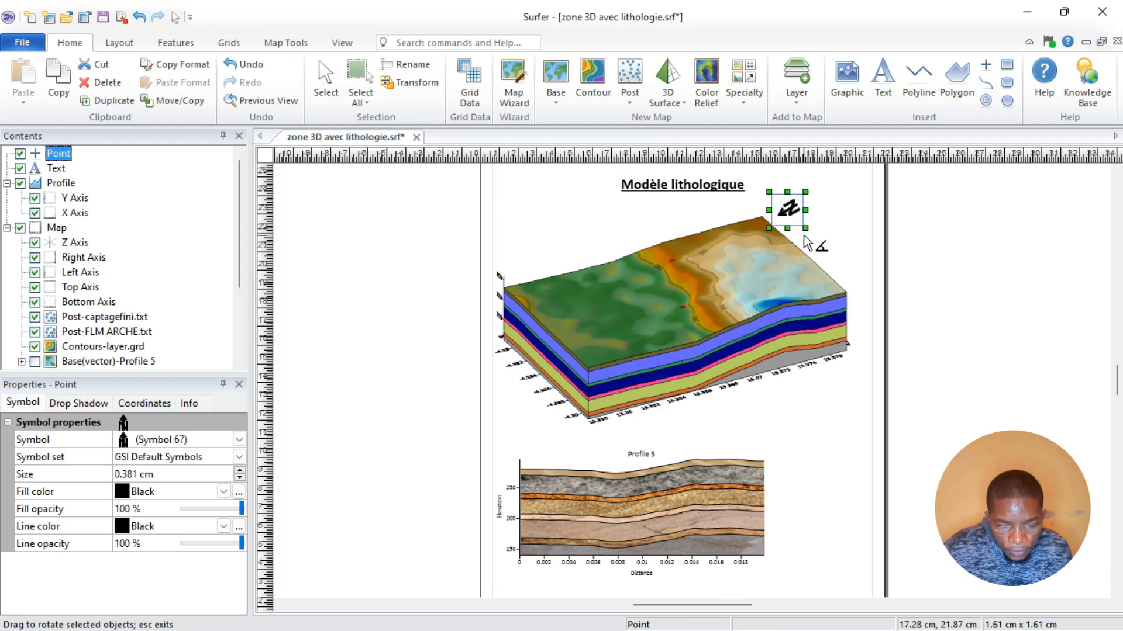
{"action": "left_click", "coordinate": [326, 82]}
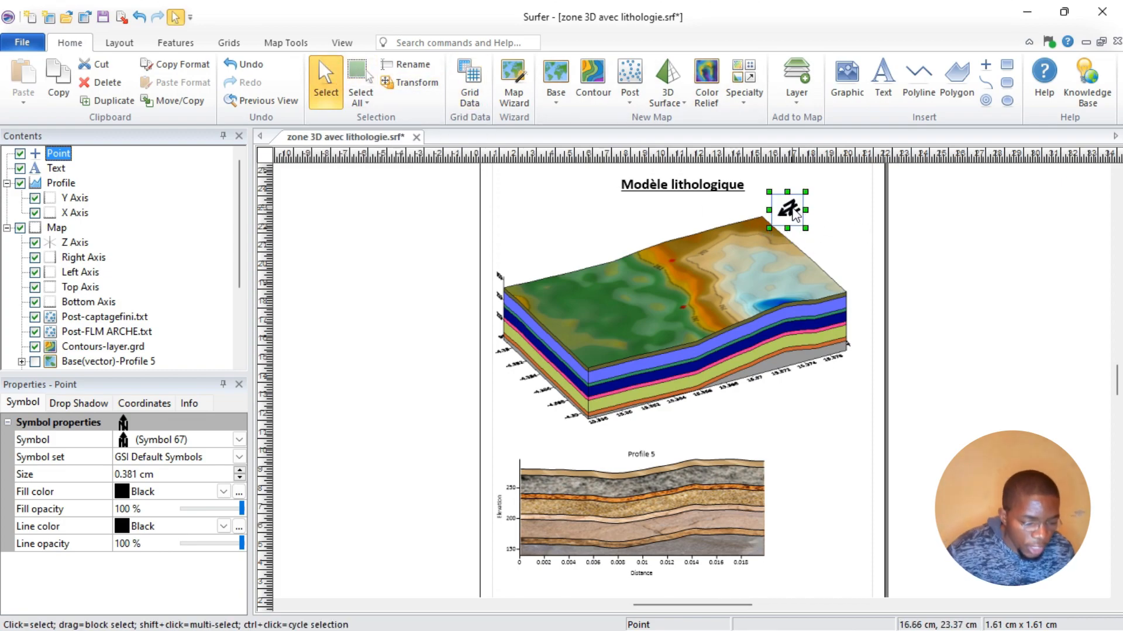
Step: Shift the north arrow slightly down and to the right, beside the block's far corner
{"action": "left_click_drag", "start_coordinate": [791, 216], "coordinate": [794, 213]}
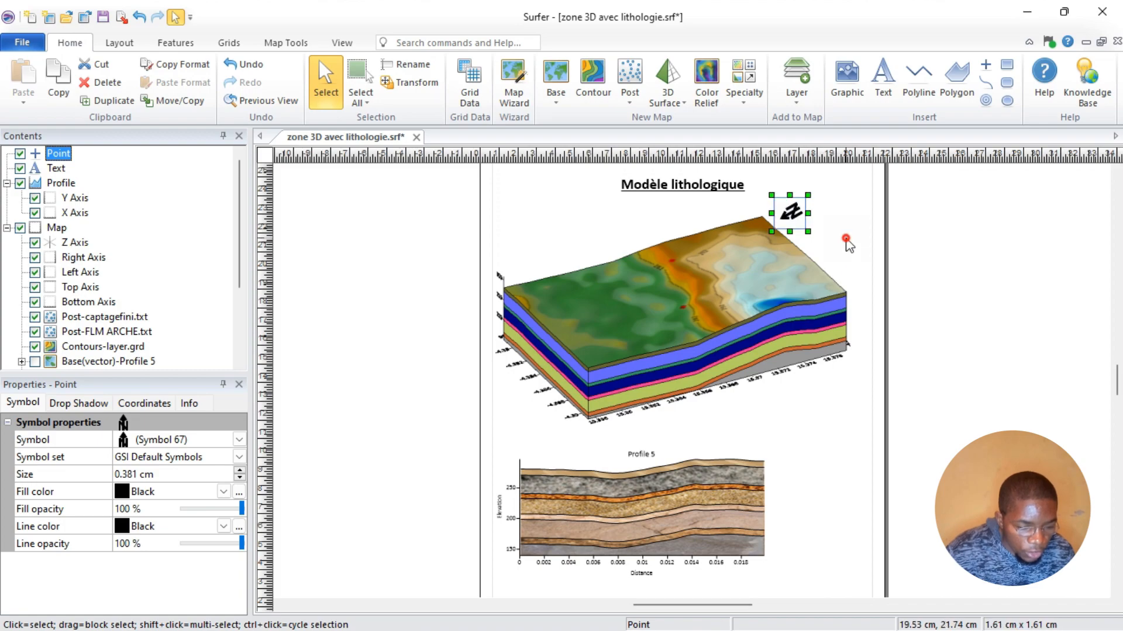
Step: Show the color scale of the 3D surface layer and move it inside the page margin, along the block's right side
{"action": "left_click", "coordinate": [726, 272]}
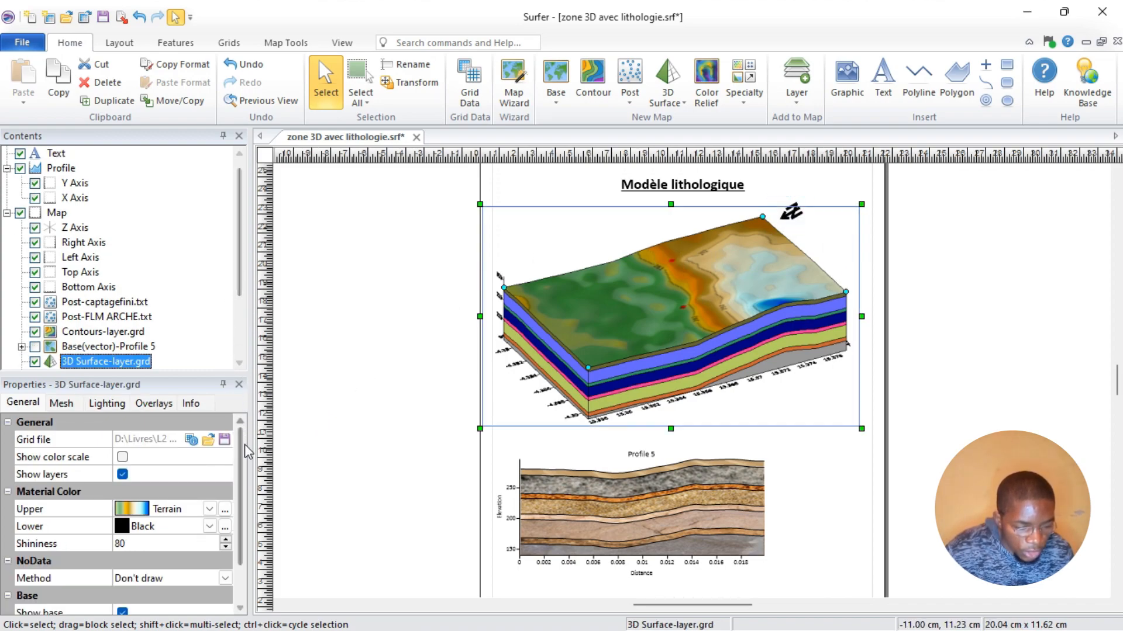
{"action": "left_click_drag", "start_coordinate": [245, 445], "coordinate": [240, 527]}
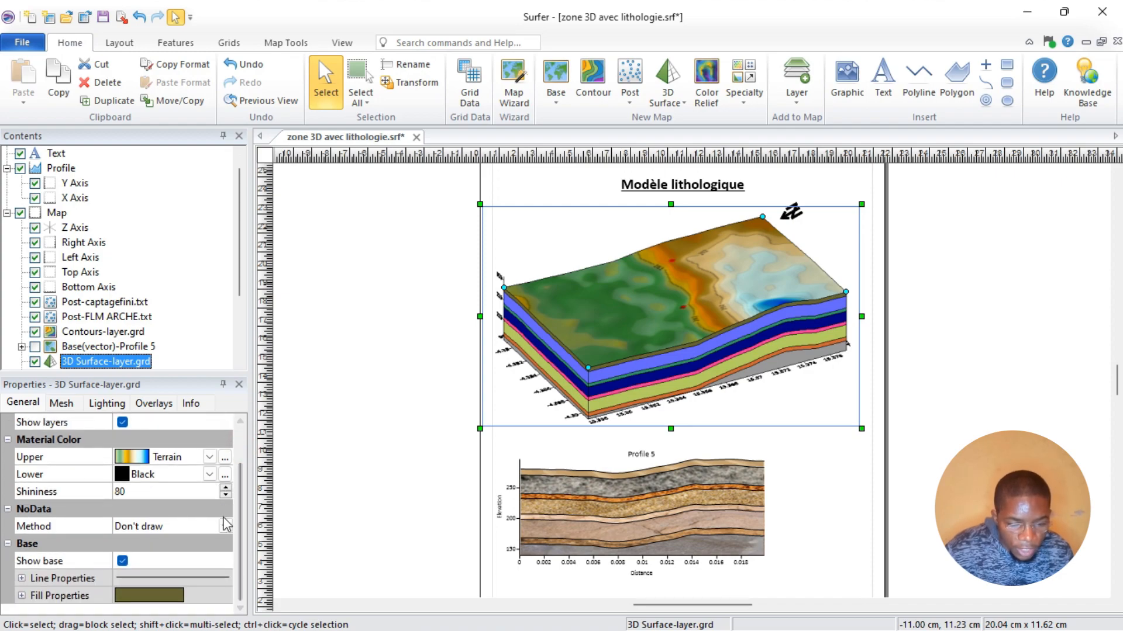
{"action": "scroll", "coordinate": [243, 483], "scroll_direction": "up", "scroll_amount": 1}
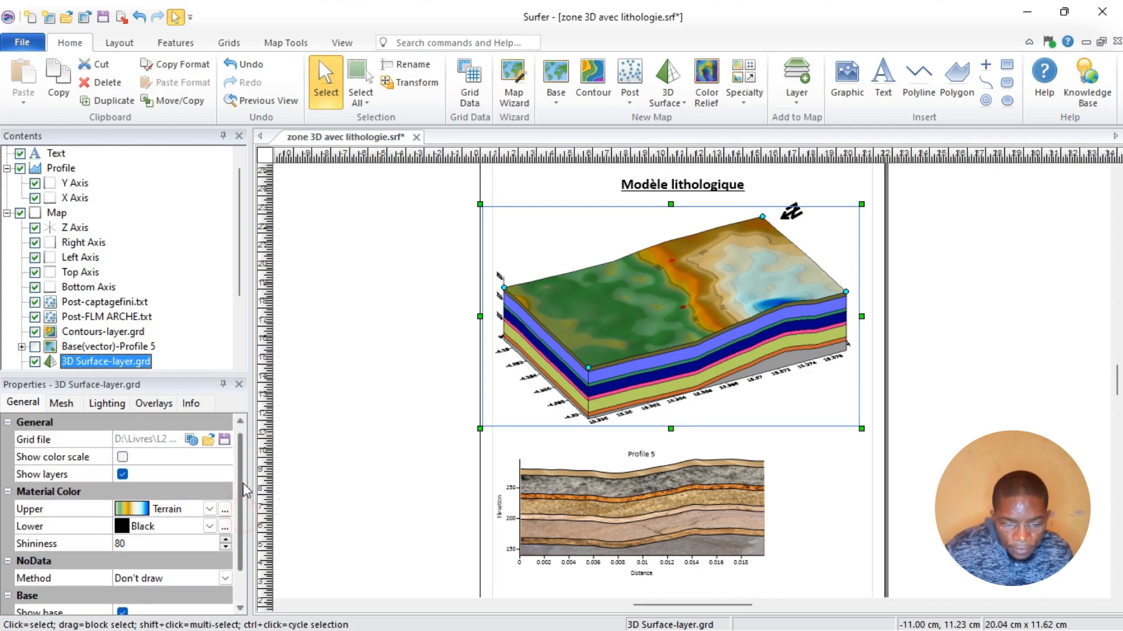
{"action": "left_click", "coordinate": [122, 456]}
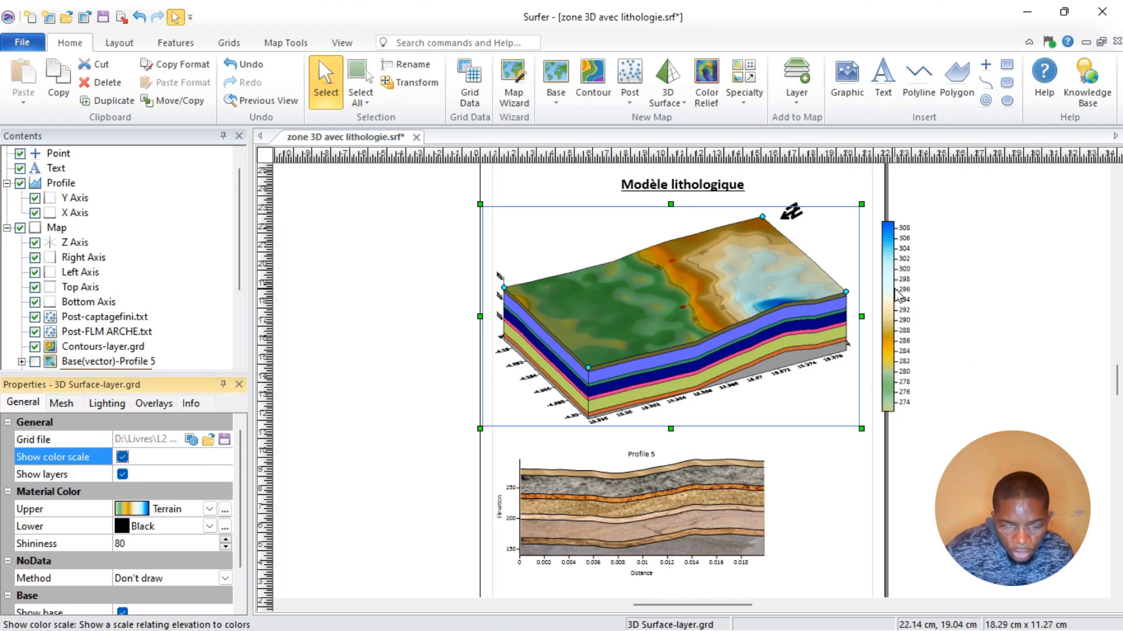
{"action": "left_click_drag", "start_coordinate": [899, 295], "coordinate": [857, 280]}
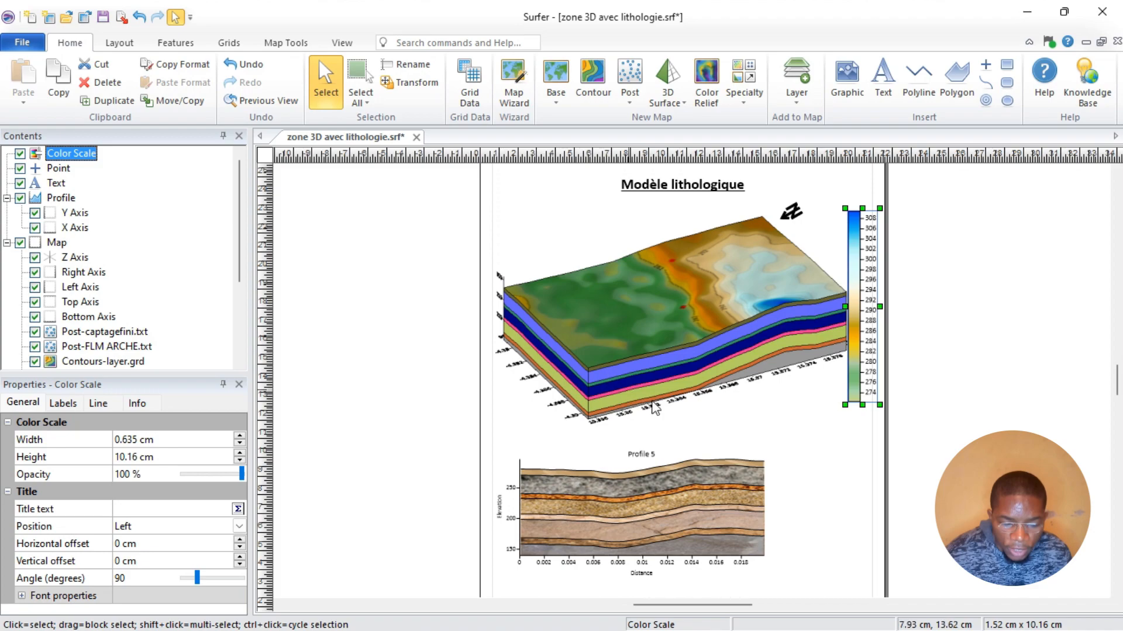
Step: Shrink the Profile 5 section to about 12.57 × 5.99 cm and place it roughly centred below the 3D block
{"action": "left_click", "coordinate": [818, 488]}
{"action": "left_click", "coordinate": [668, 490]}
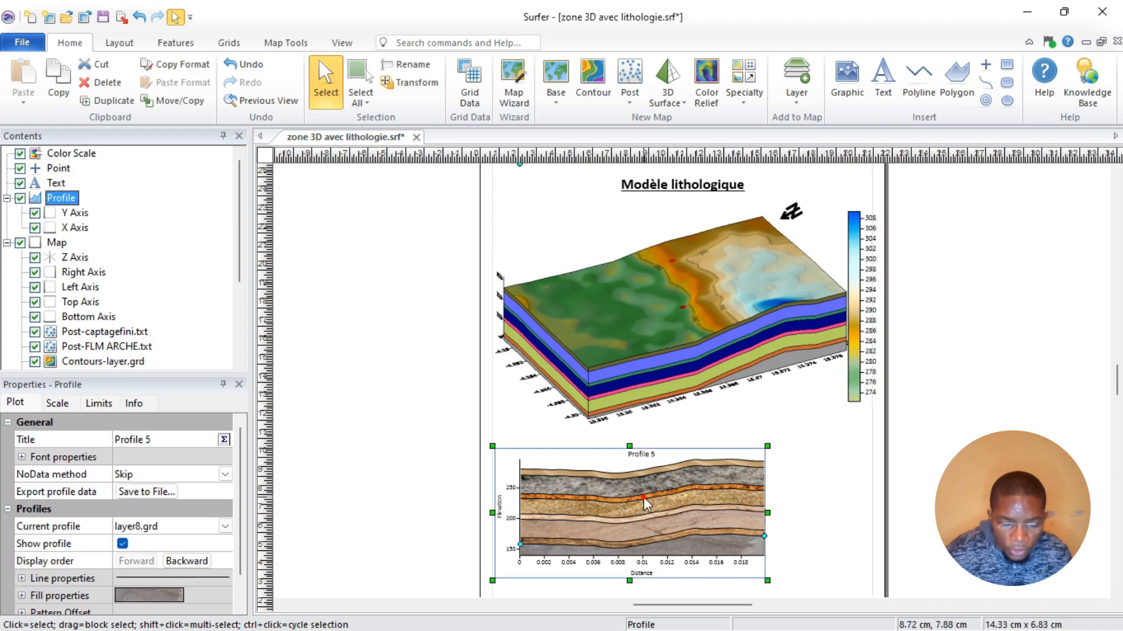
{"action": "left_click_drag", "start_coordinate": [646, 497], "coordinate": [700, 465]}
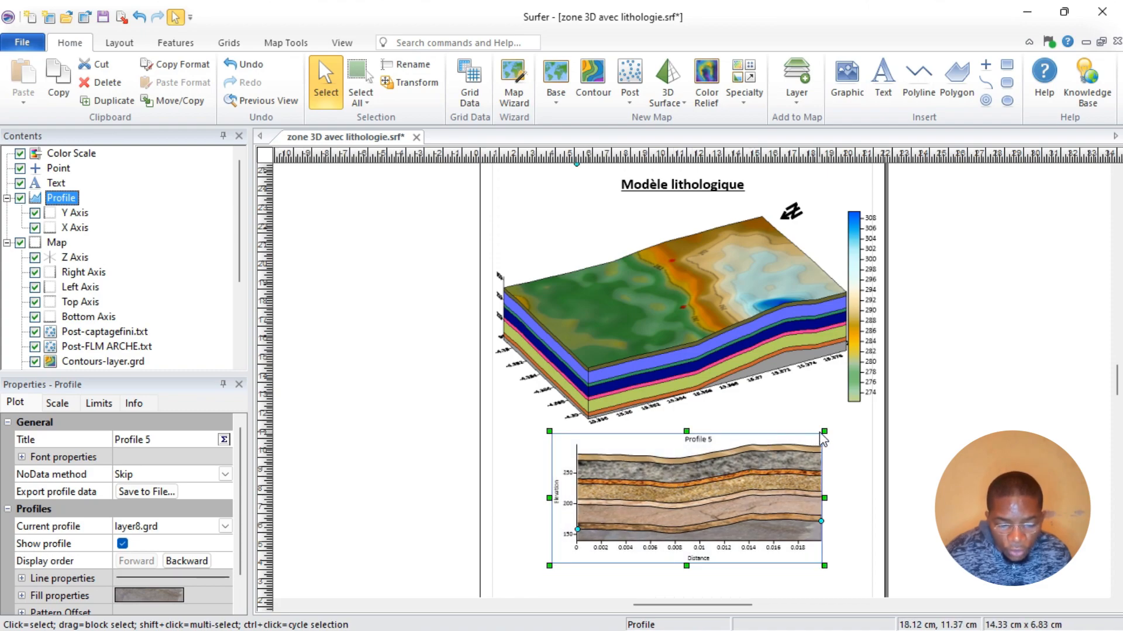
{"action": "left_click_drag", "start_coordinate": [824, 432], "coordinate": [791, 449]}
{"action": "left_click_drag", "start_coordinate": [661, 508], "coordinate": [678, 497]}
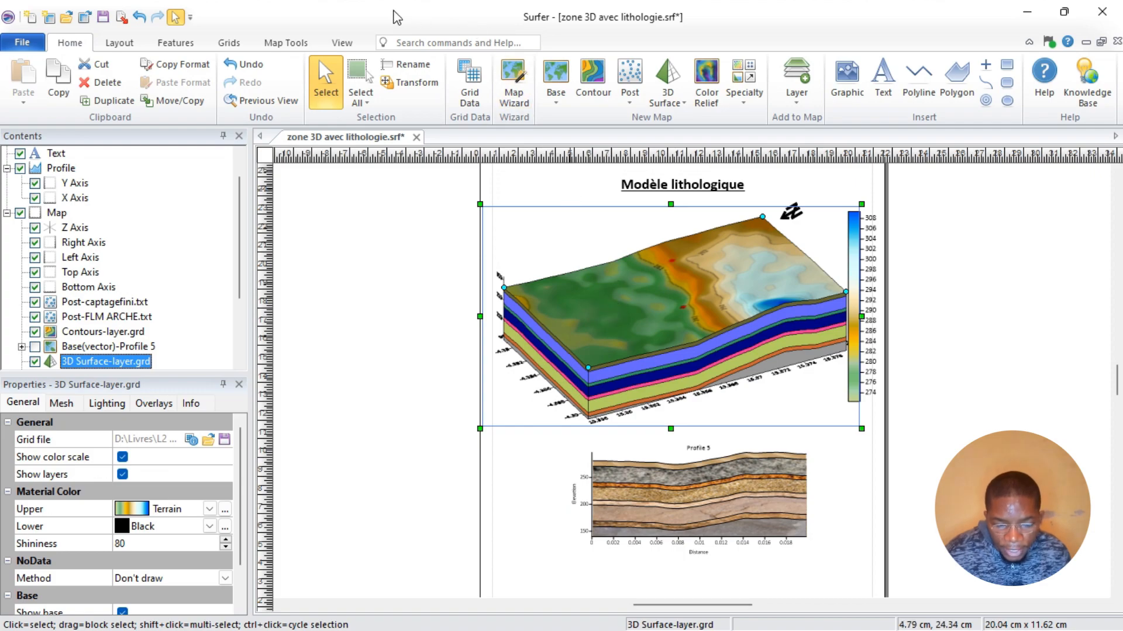
Step: Add a scale bar to the 3D map and place it between the block and the profile
{"action": "left_click", "coordinate": [275, 45]}
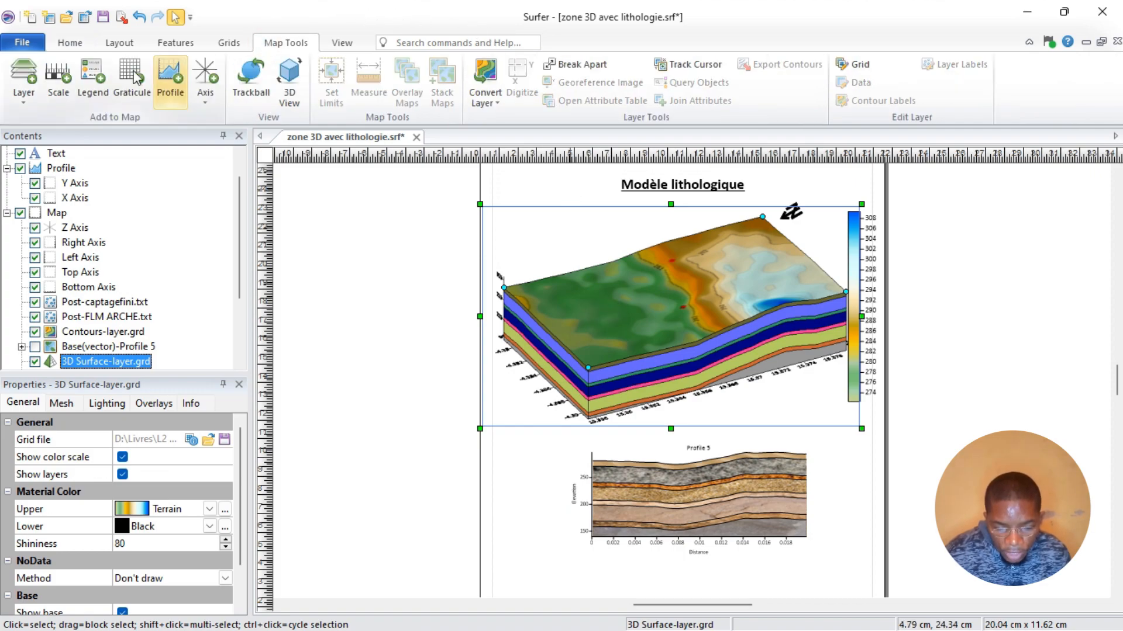
{"action": "left_click", "coordinate": [59, 69]}
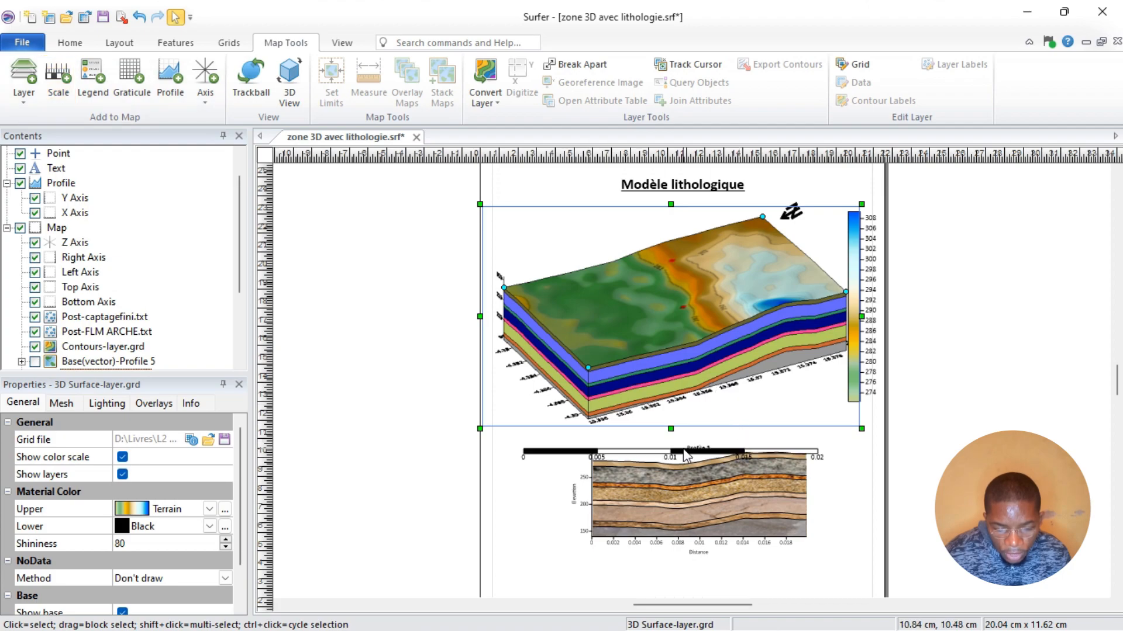
{"action": "left_click_drag", "start_coordinate": [686, 447], "coordinate": [720, 431]}
{"action": "left_click", "coordinate": [529, 484]}
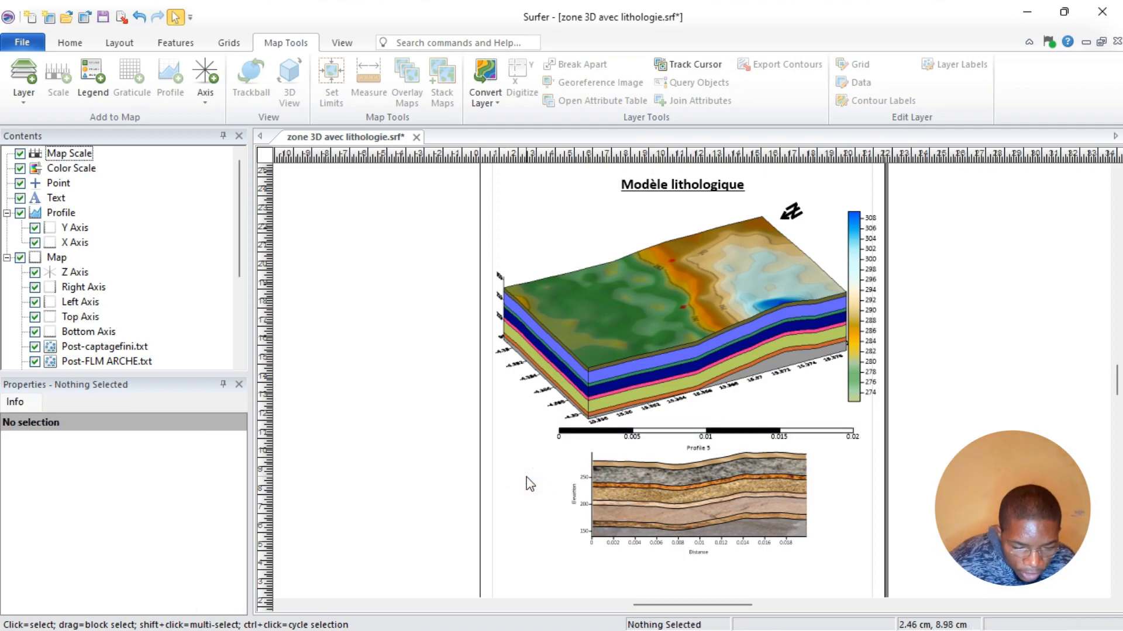
Step: Add a legend to the 3D map and place it just right of the Profile 5 section
{"action": "left_click", "coordinate": [618, 324]}
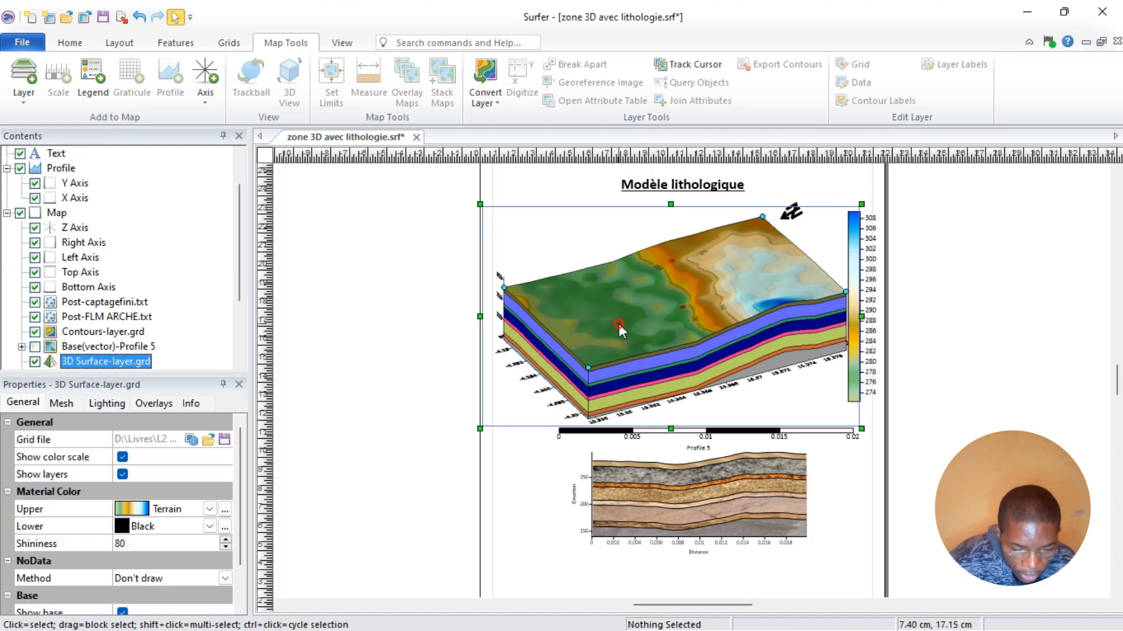
{"action": "left_click", "coordinate": [74, 82]}
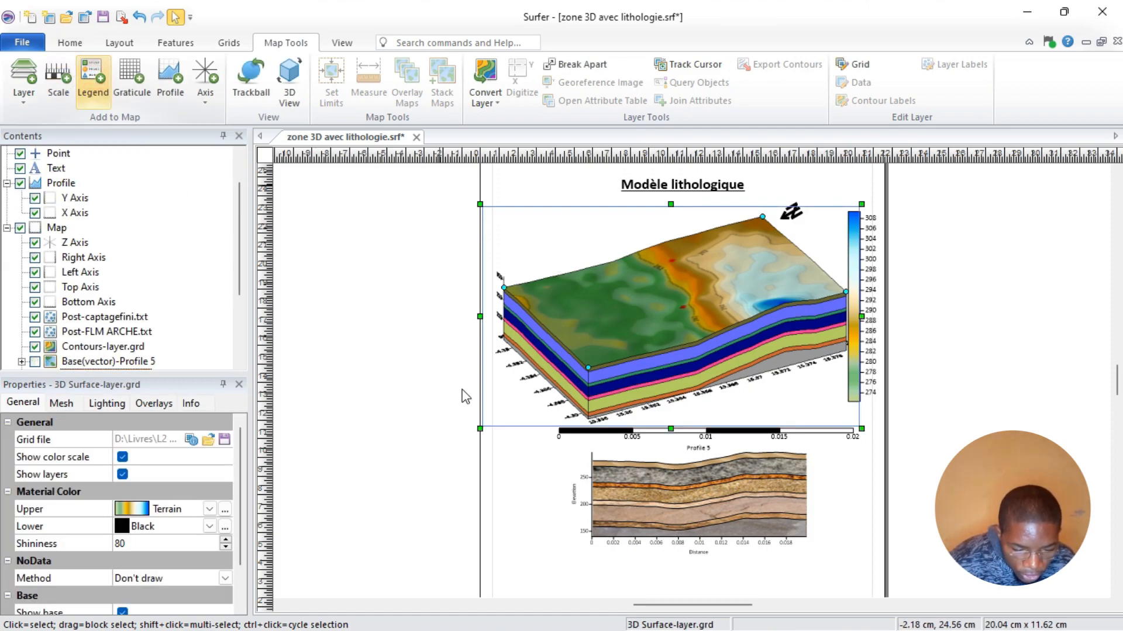
{"action": "left_click_drag", "start_coordinate": [675, 449], "coordinate": [825, 490]}
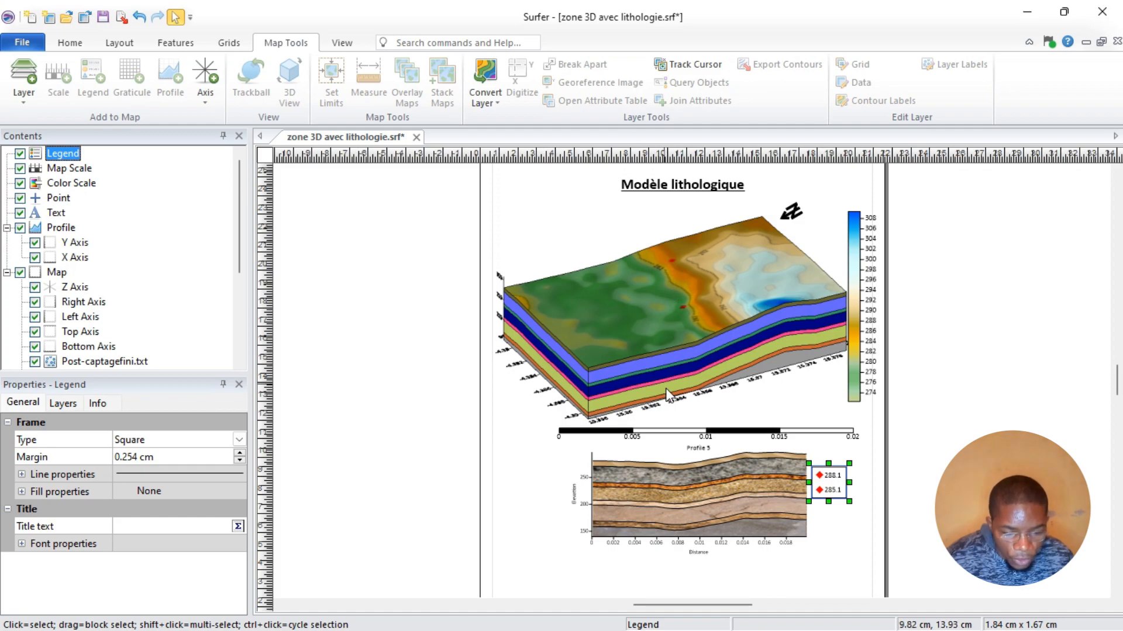
{"action": "left_click", "coordinate": [833, 531]}
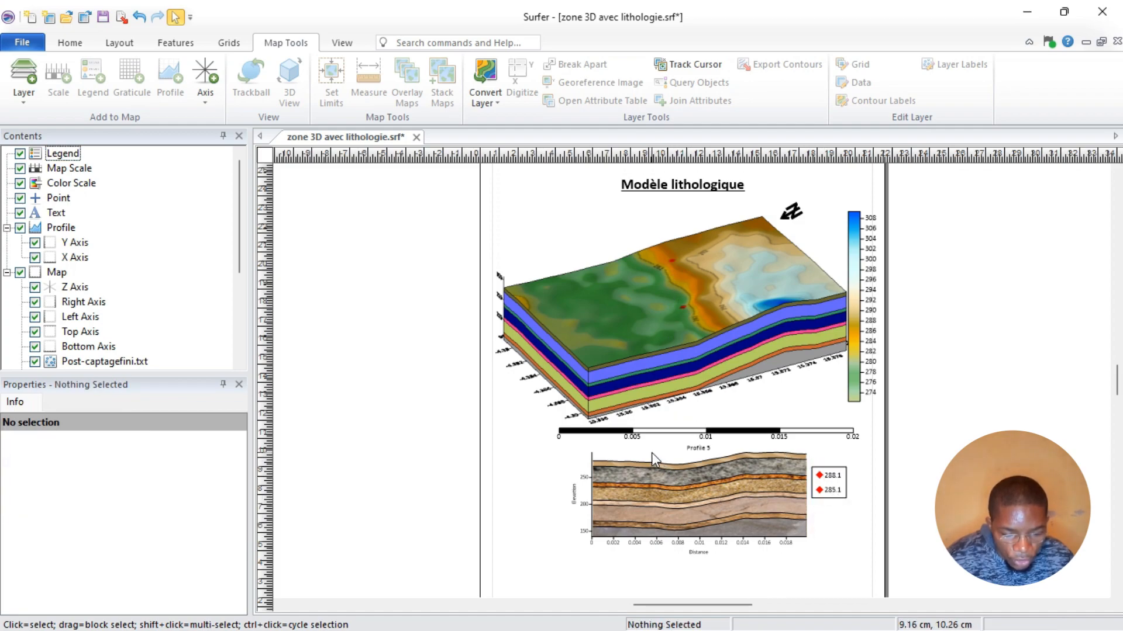
Step: Move the Profile 5 section slightly down and the 3D block slightly up, leaving clear space around the scale bar
{"action": "left_click", "coordinate": [623, 341]}
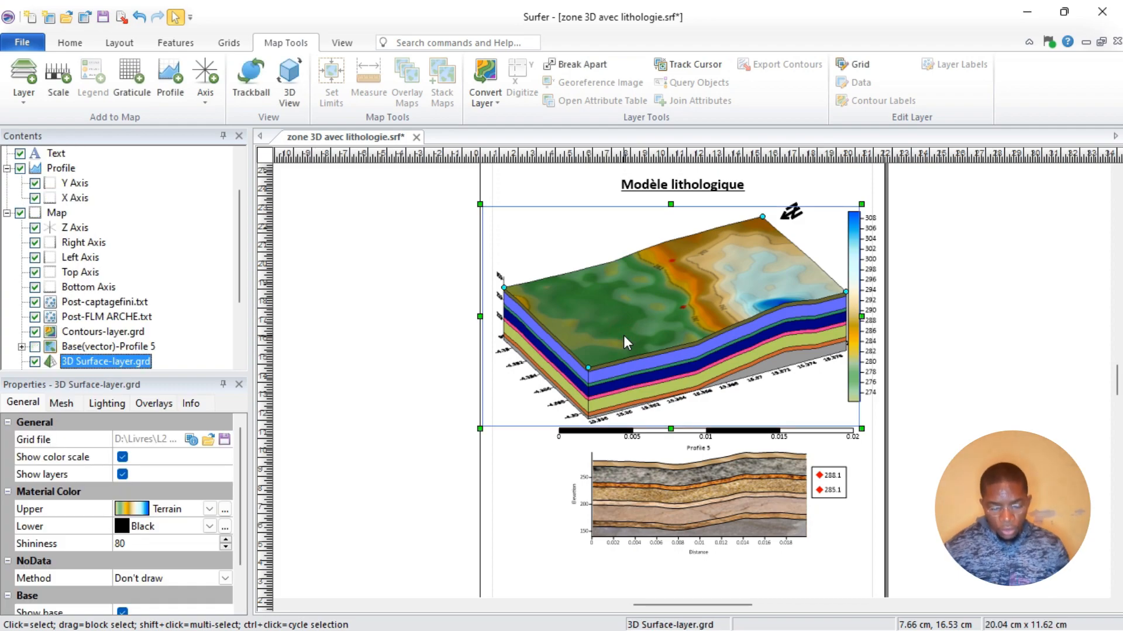
{"action": "left_click", "coordinate": [615, 506]}
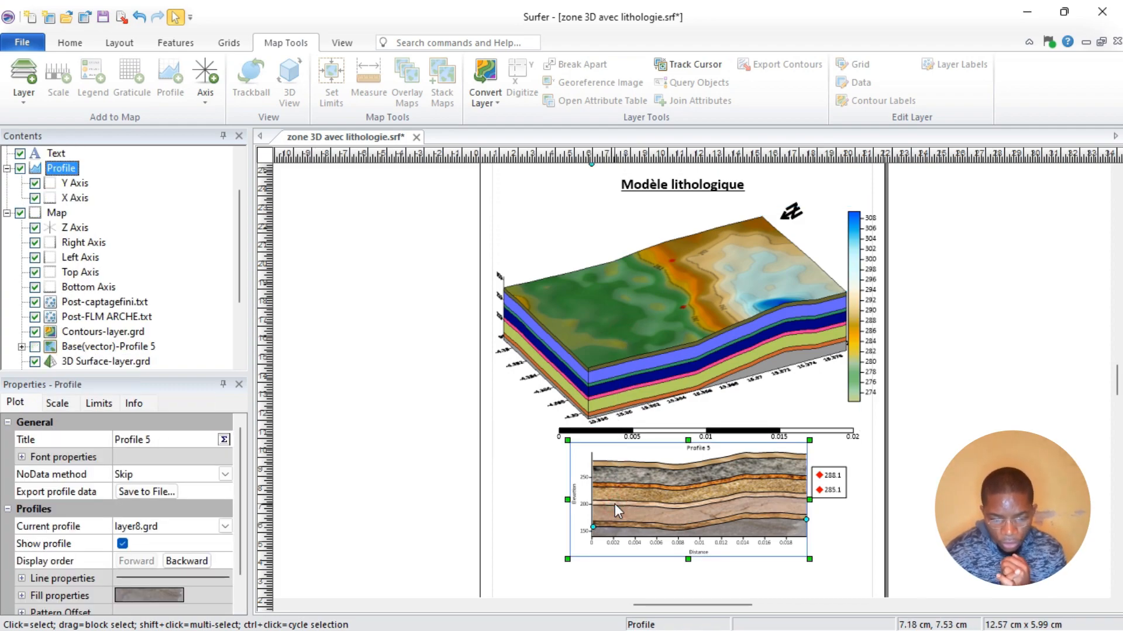
{"action": "left_click", "coordinate": [510, 510]}
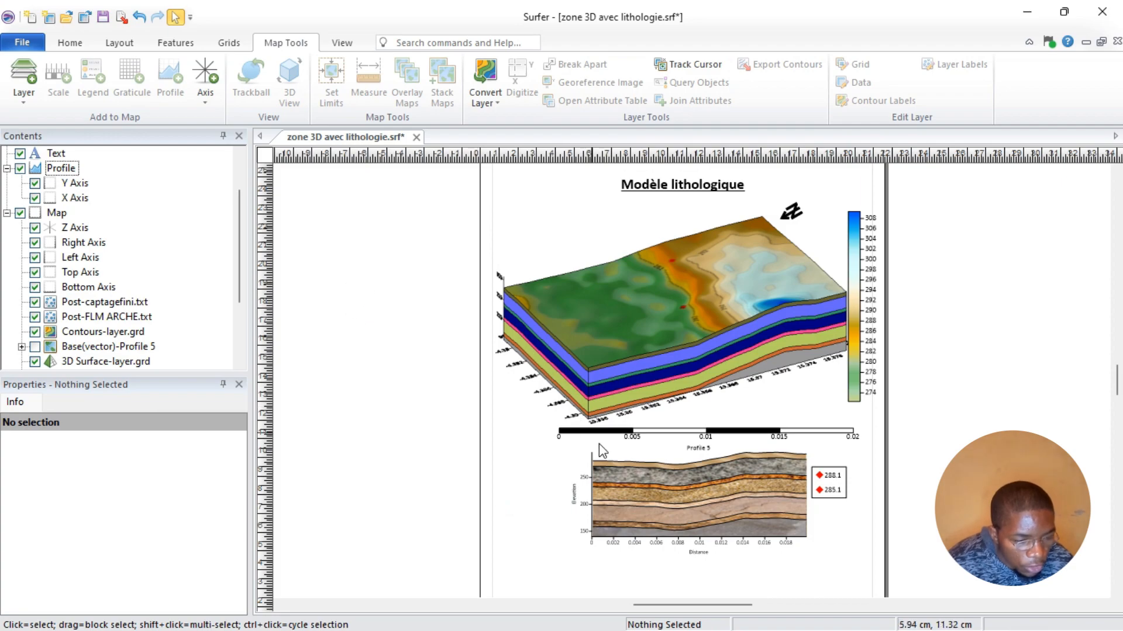
{"action": "left_click", "coordinate": [677, 502]}
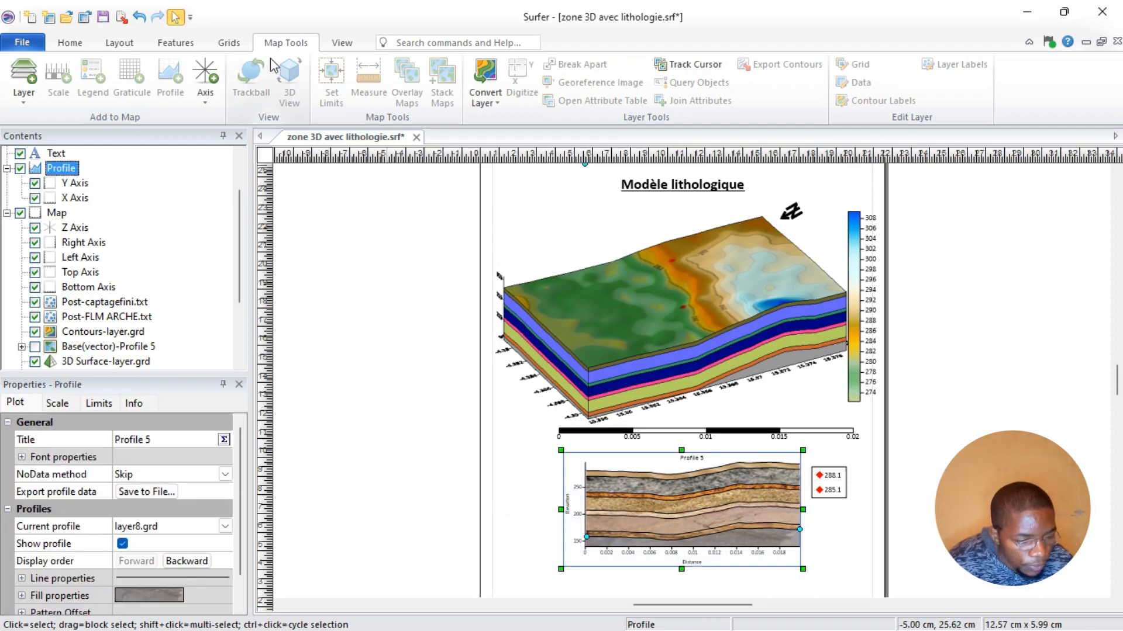
{"action": "left_click", "coordinate": [669, 322]}
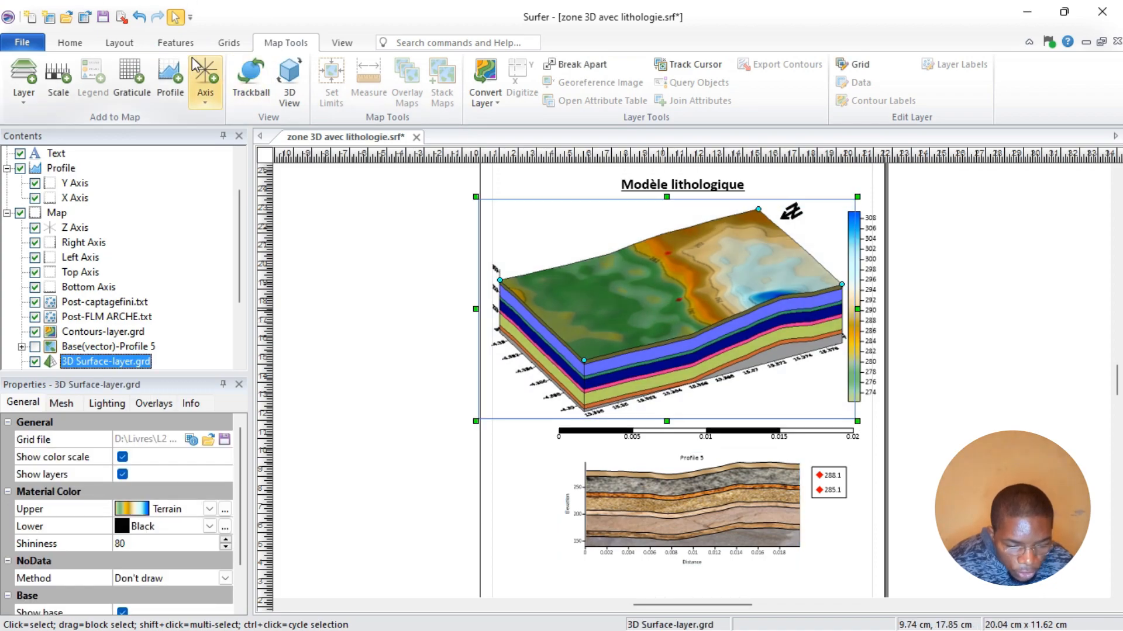
Step: Add a graticule to the 3D map
{"action": "left_click", "coordinate": [142, 76]}
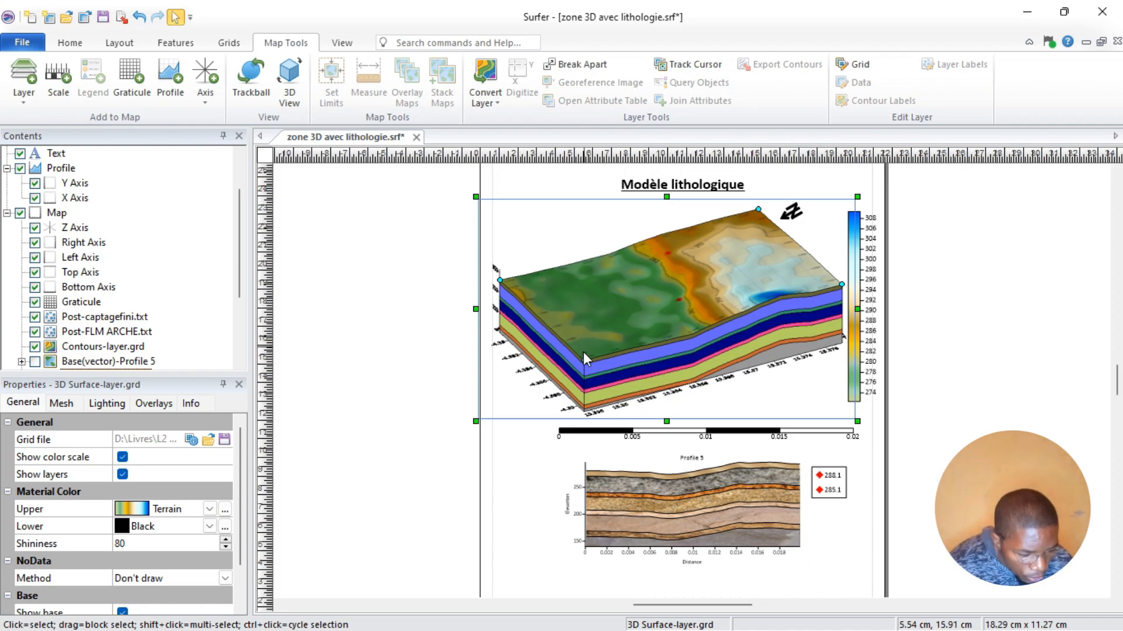
{"action": "left_click", "coordinate": [528, 482]}
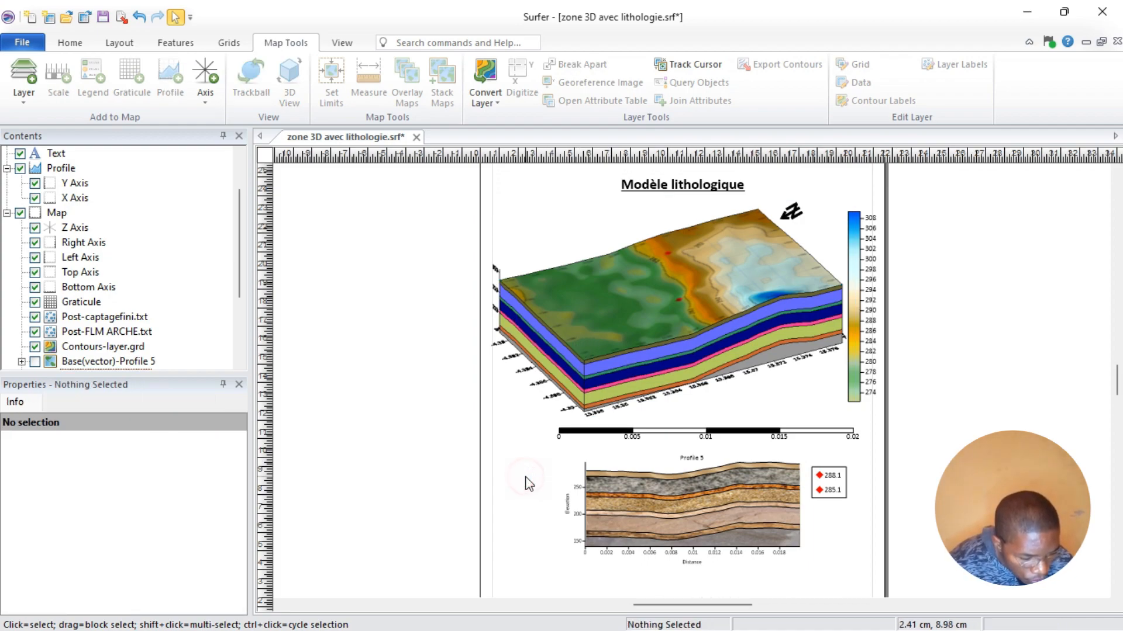
{"action": "left_click", "coordinate": [612, 324]}
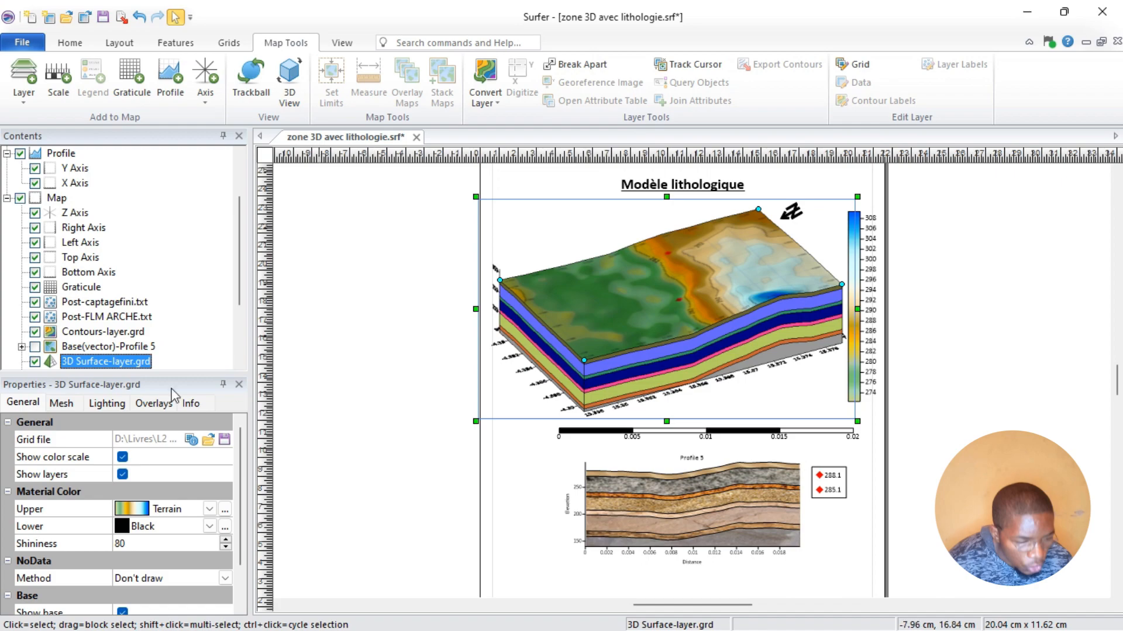
{"action": "scroll", "coordinate": [240, 562], "scroll_direction": "down", "scroll_amount": 1}
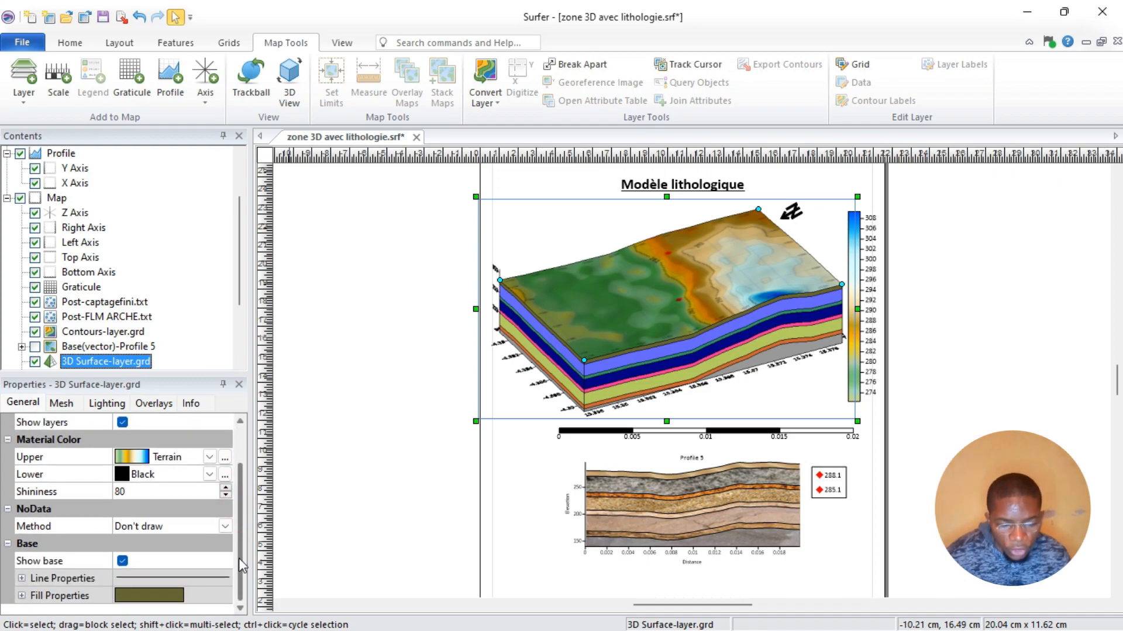
{"action": "scroll", "coordinate": [239, 558], "scroll_direction": "up", "scroll_amount": 1}
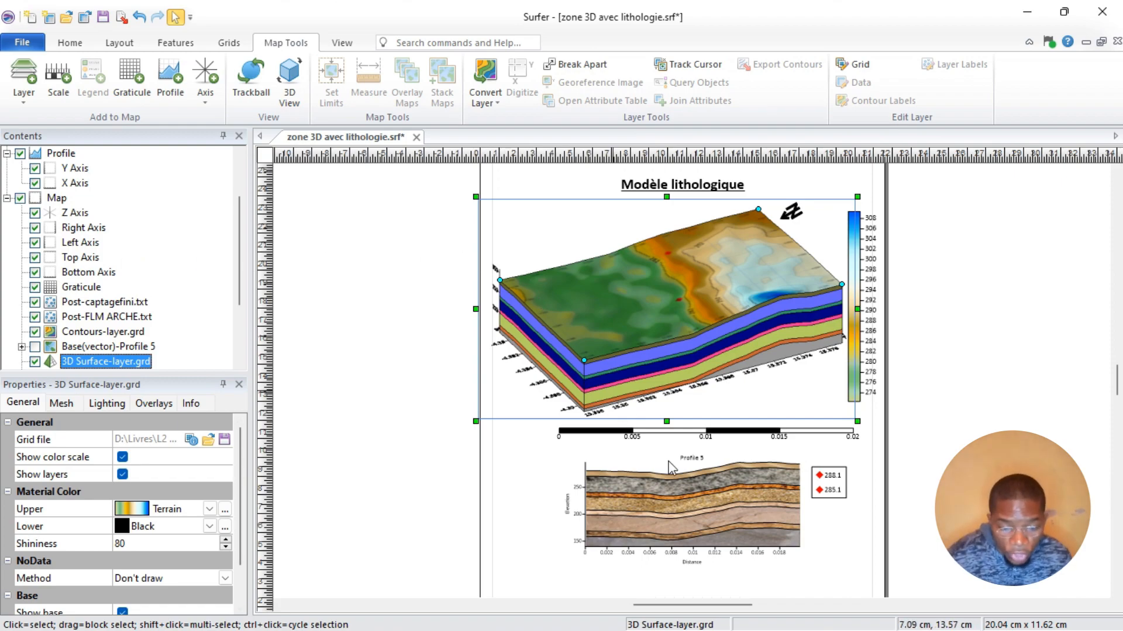
{"action": "left_click", "coordinate": [524, 473]}
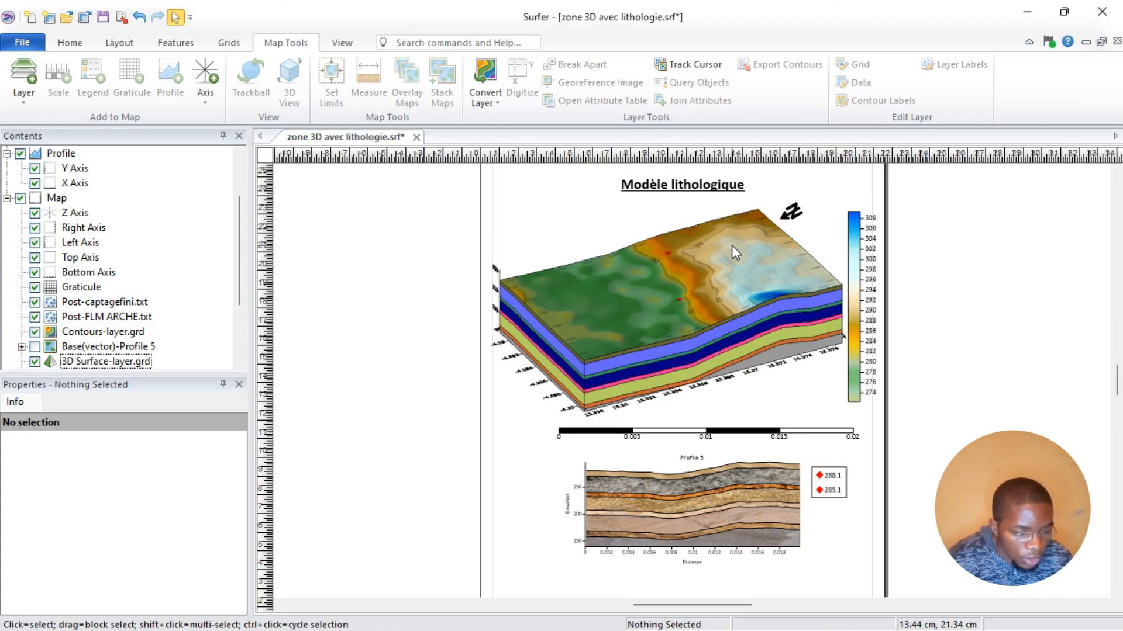
Step: Start exporting the page to the tuto folder as a JPG JPEG Compressed Bitmap named "carte 3D"
{"action": "left_click", "coordinate": [21, 42]}
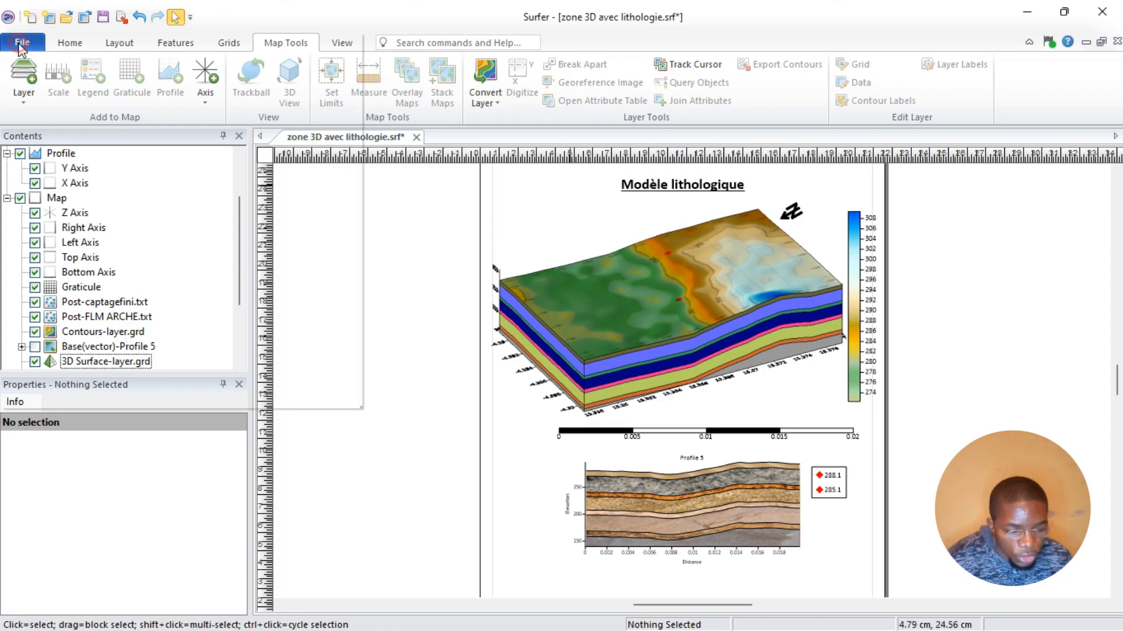
{"action": "left_click", "coordinate": [32, 182]}
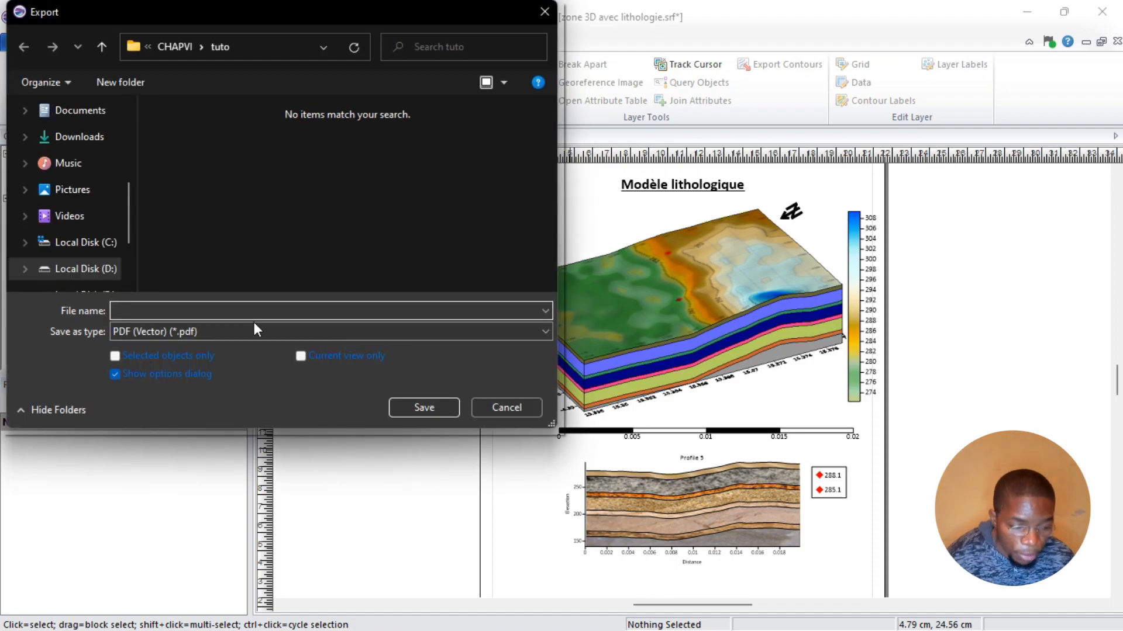
{"action": "left_click", "coordinate": [197, 332]}
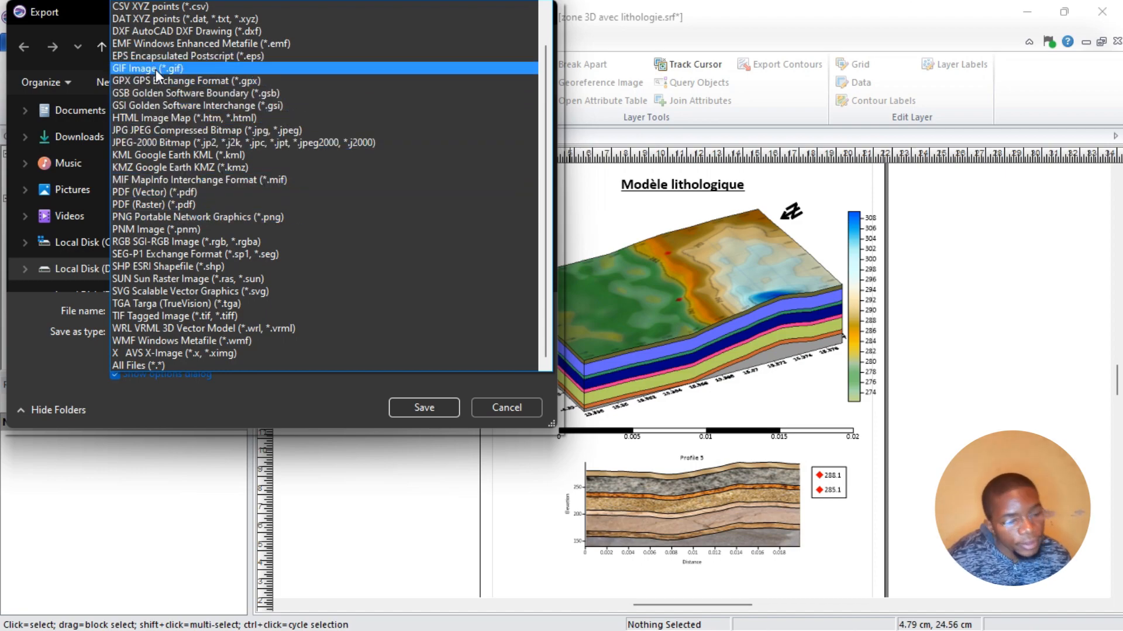
{"action": "left_click", "coordinate": [161, 130]}
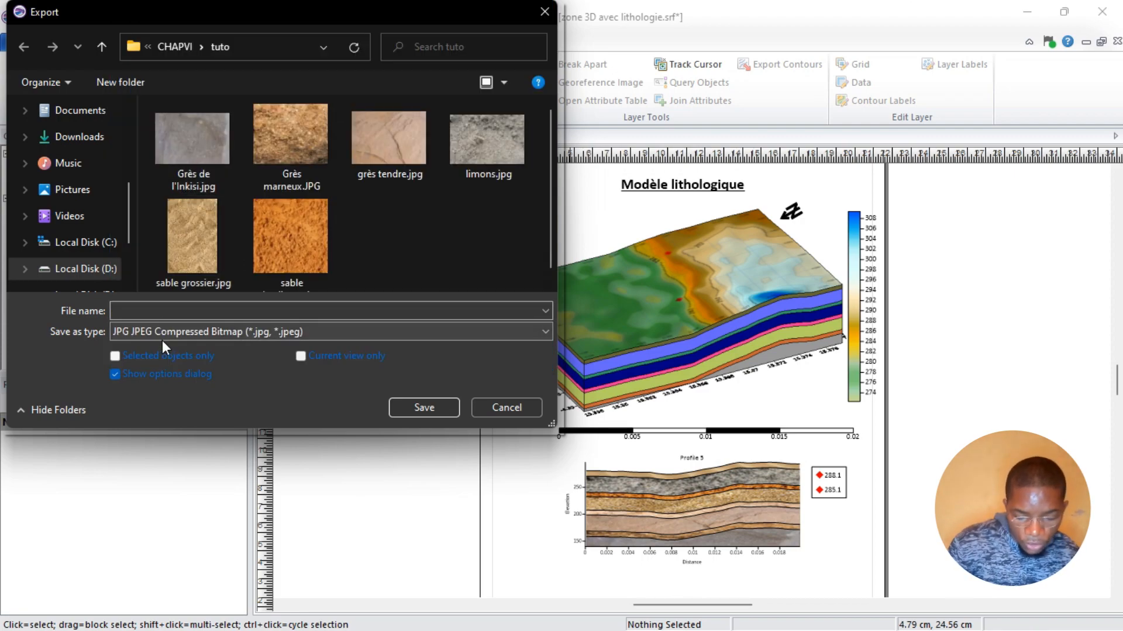
{"action": "left_click", "coordinate": [160, 306]}
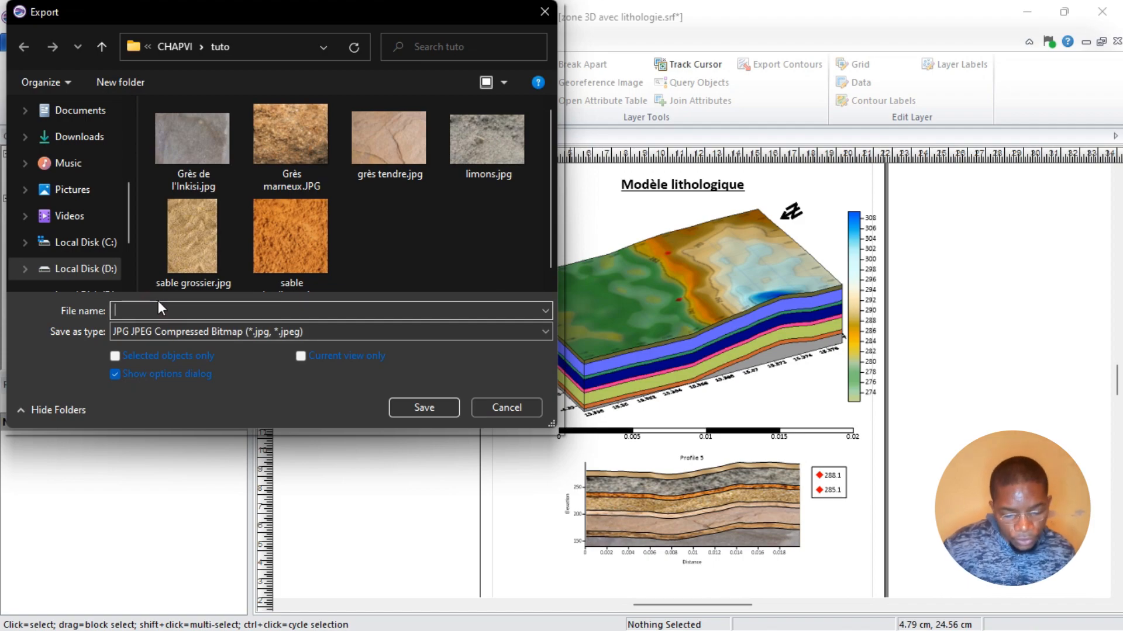
{"action": "type", "text": "carte"}
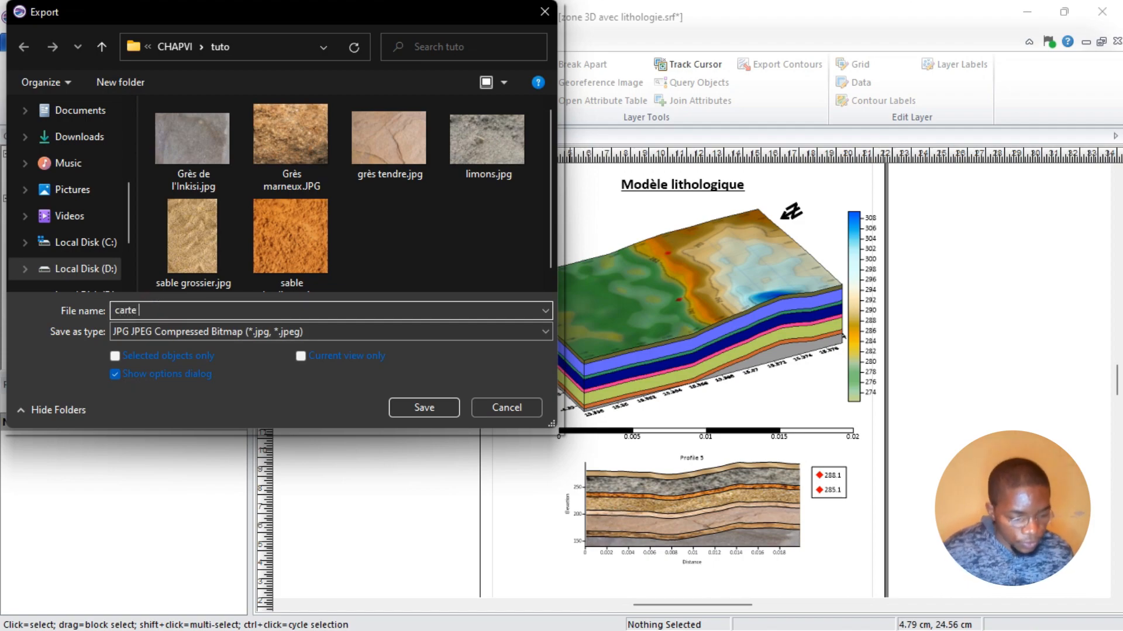
{"action": "type", "text": " 3d"}
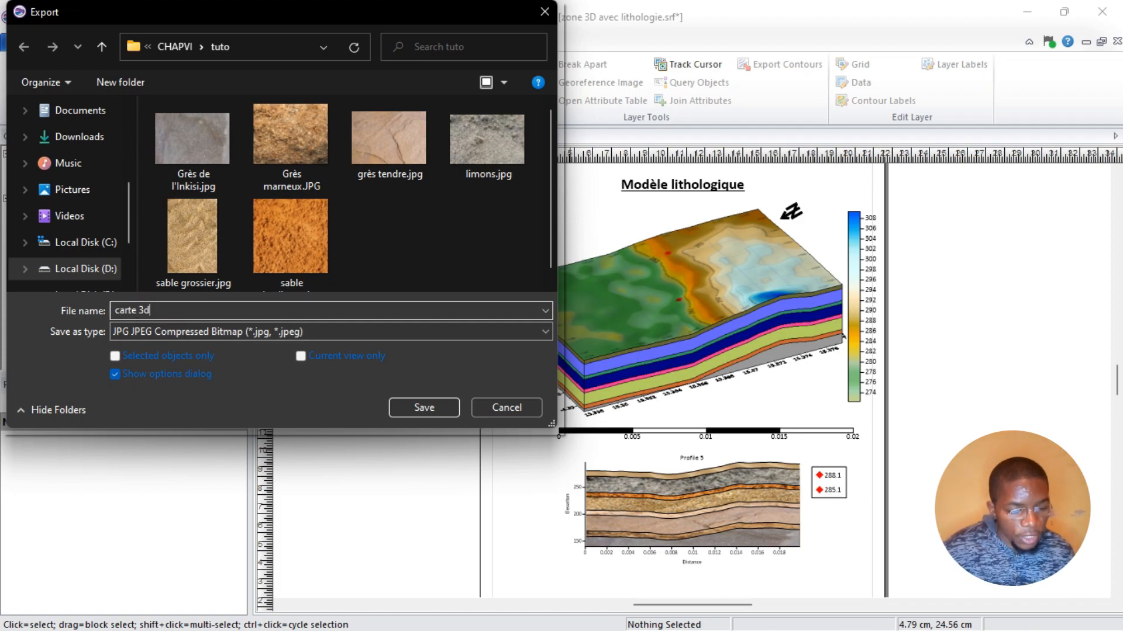
{"action": "key", "text": "BackSpace"}
{"action": "type", "text": "D"}
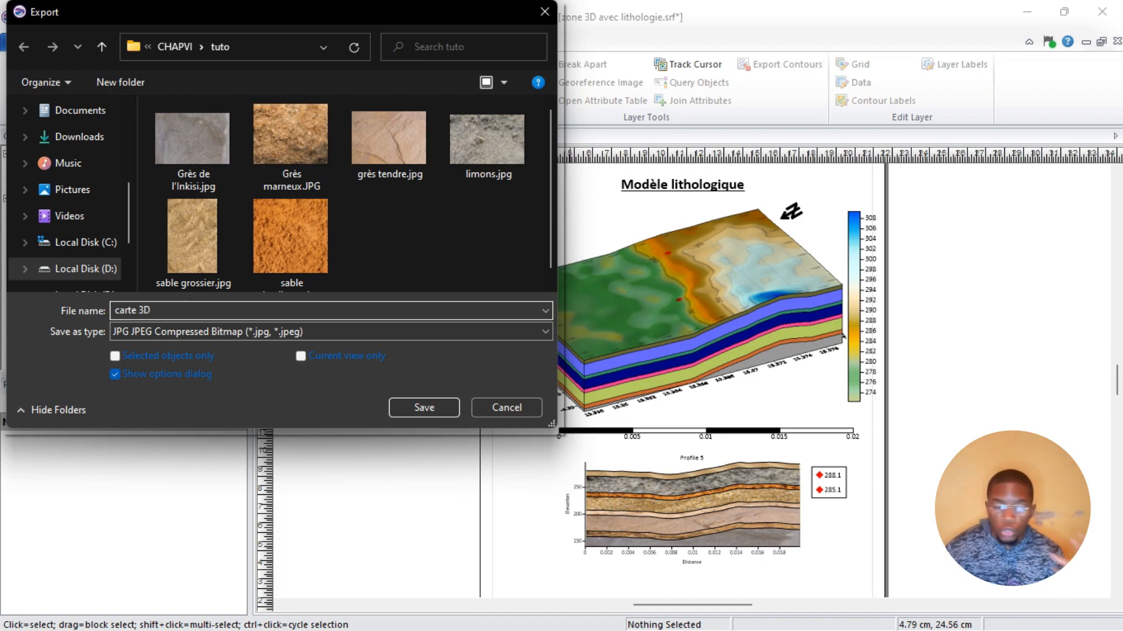
{"action": "left_click", "coordinate": [429, 407]}
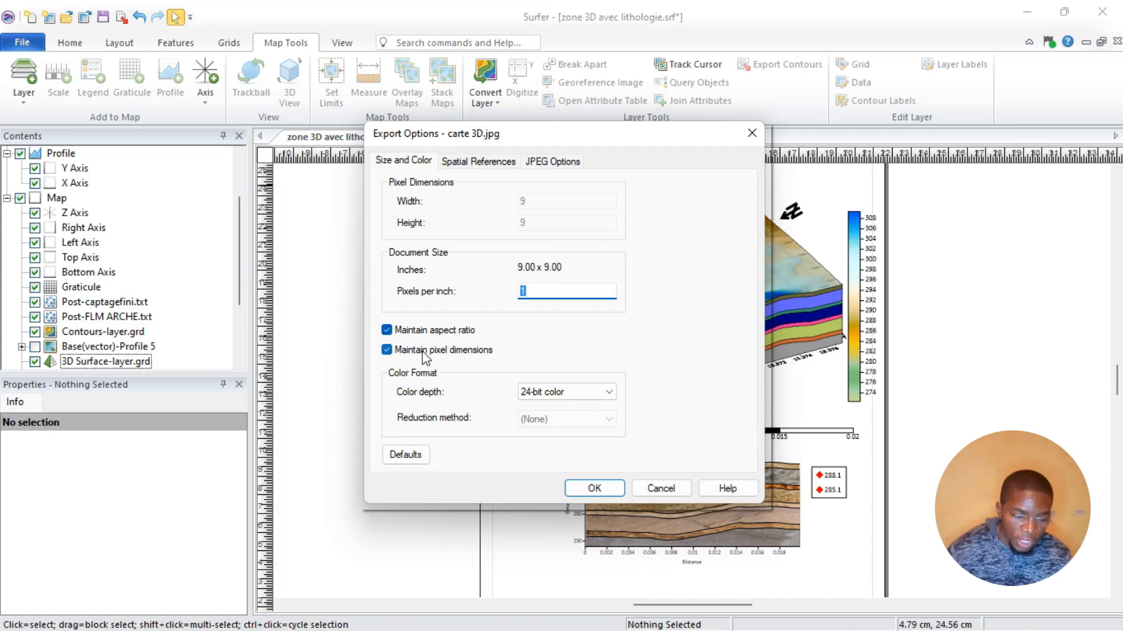
Step: Turn off maintaining pixel dimensions in the JPEG export options, select the pixel width, and cancel the export
{"action": "left_click", "coordinate": [425, 353]}
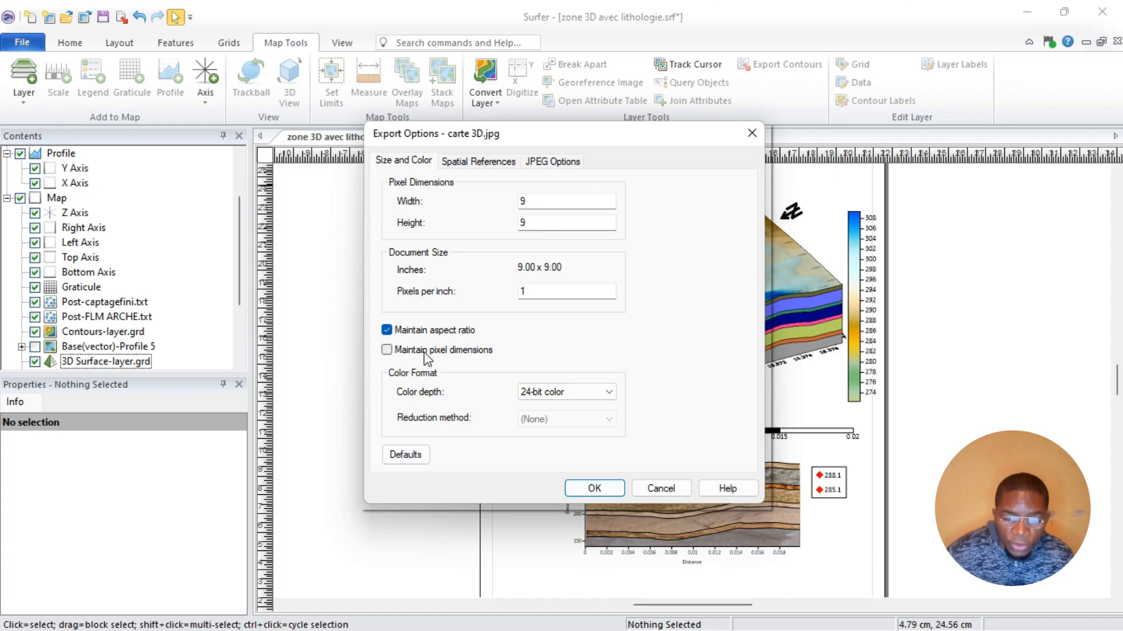
{"action": "left_click", "coordinate": [425, 355]}
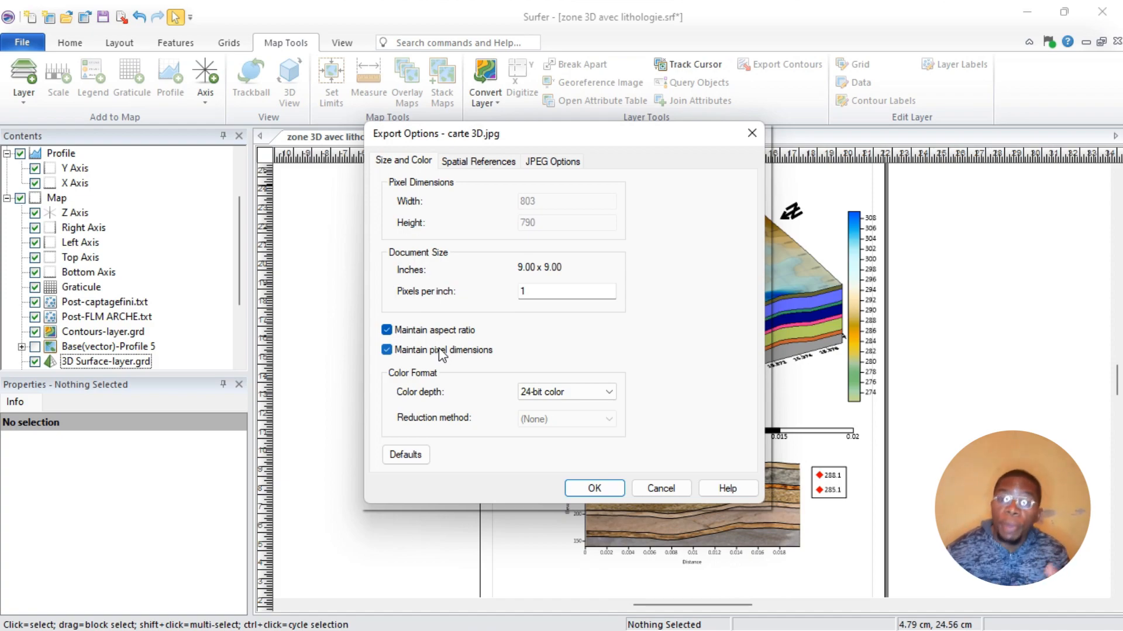
{"action": "left_click", "coordinate": [443, 351]}
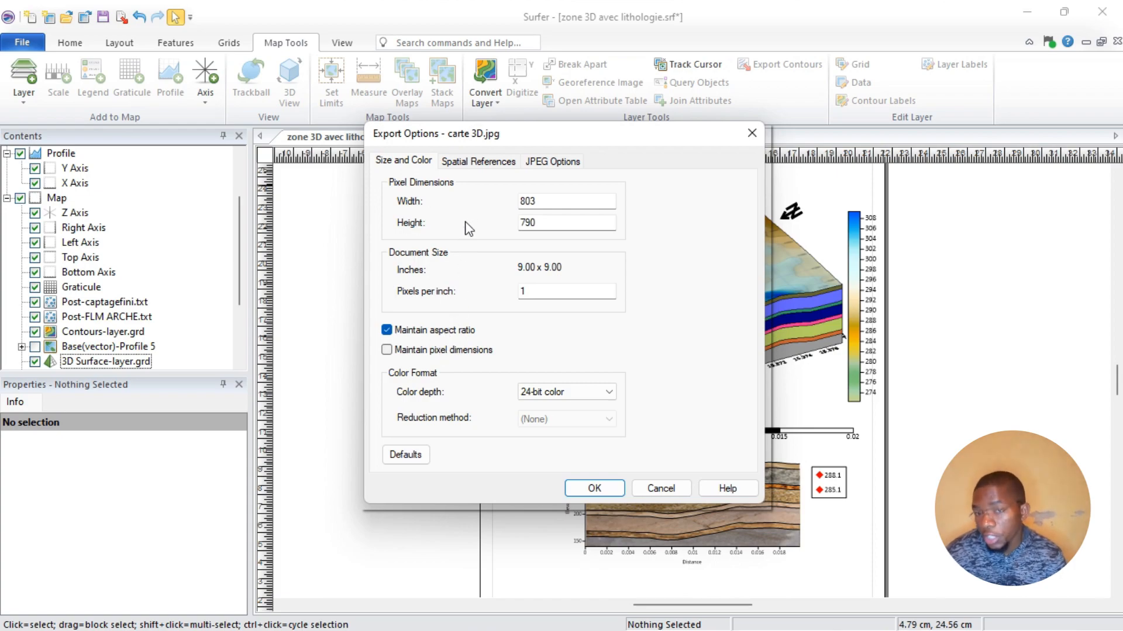
{"action": "double_click", "coordinate": [559, 199]}
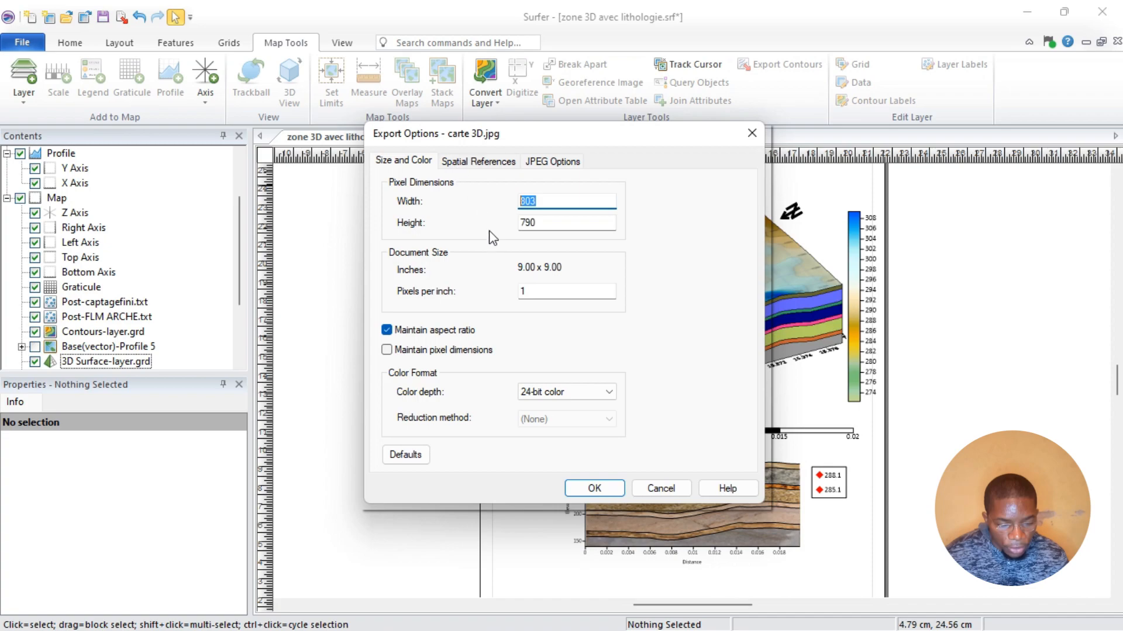
{"action": "left_click", "coordinate": [661, 488]}
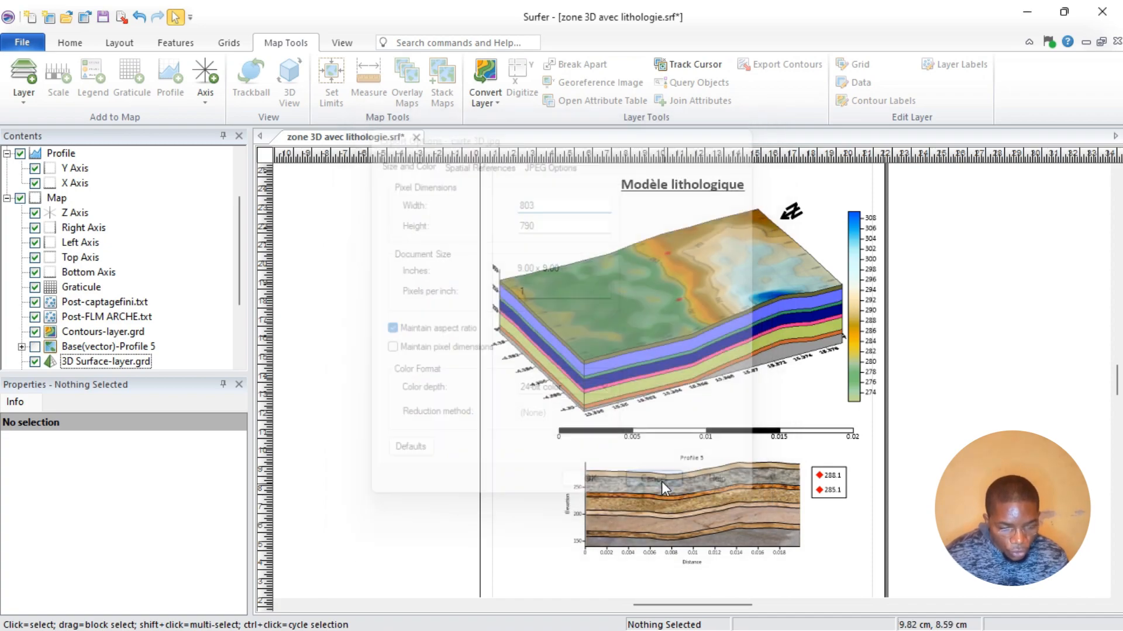
Step: Switch to the CHAPVI folder in File Explorer, open modèle 3D fini.jpg and examine the 3D block's layers up close
{"action": "mouse_move", "coordinate": [340, 625]}
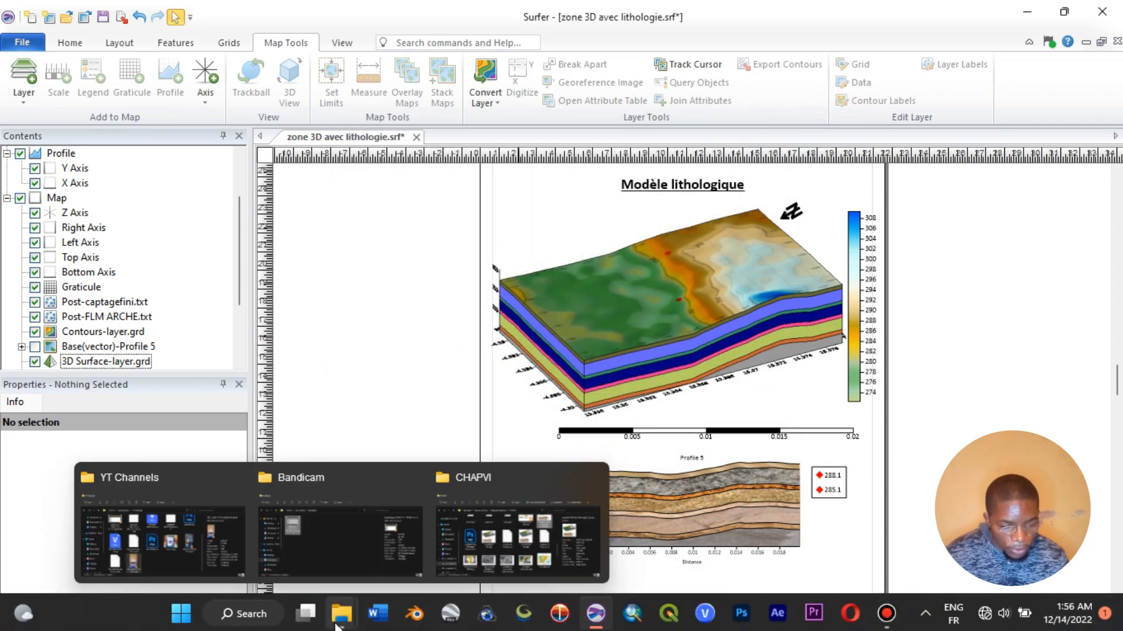
{"action": "left_click", "coordinate": [556, 493]}
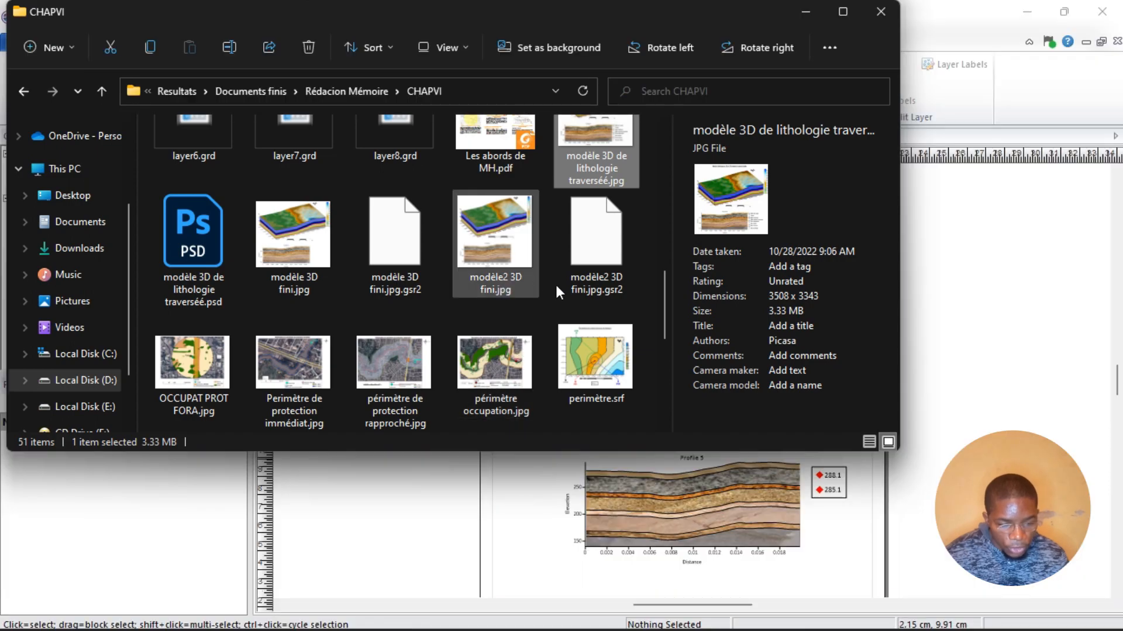
{"action": "left_click", "coordinate": [302, 238]}
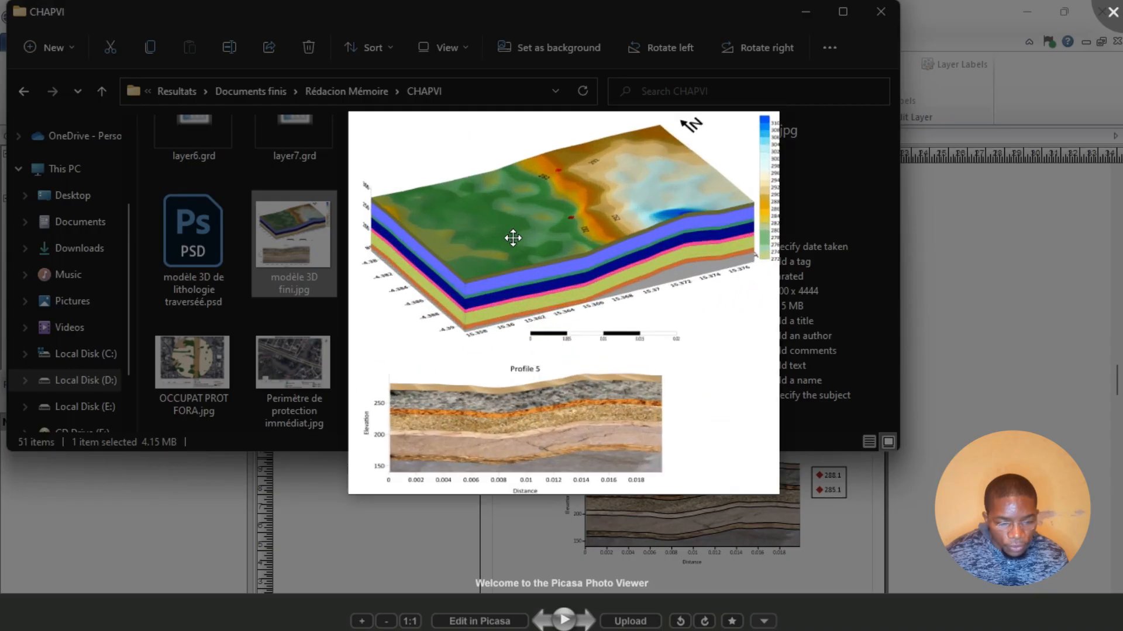
{"action": "scroll", "coordinate": [619, 235], "scroll_direction": "up", "scroll_amount": 5}
{"action": "scroll", "coordinate": [619, 235], "scroll_direction": "up", "scroll_amount": 4}
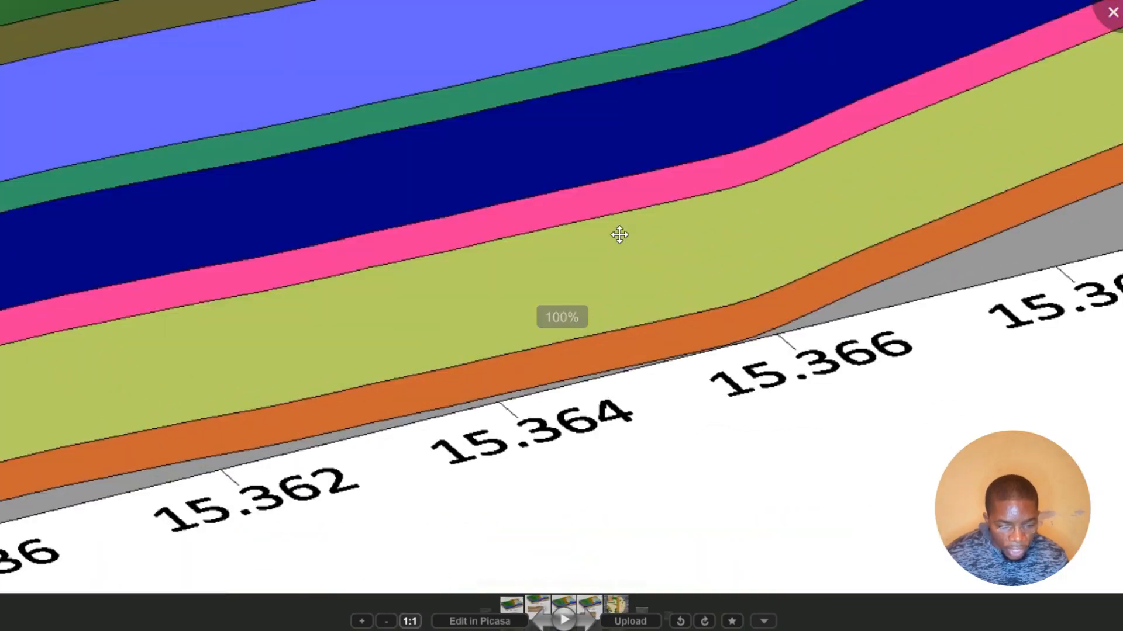
{"action": "scroll", "coordinate": [619, 234], "scroll_direction": "down", "scroll_amount": 4}
{"action": "scroll", "coordinate": [620, 235], "scroll_direction": "down", "scroll_amount": 5}
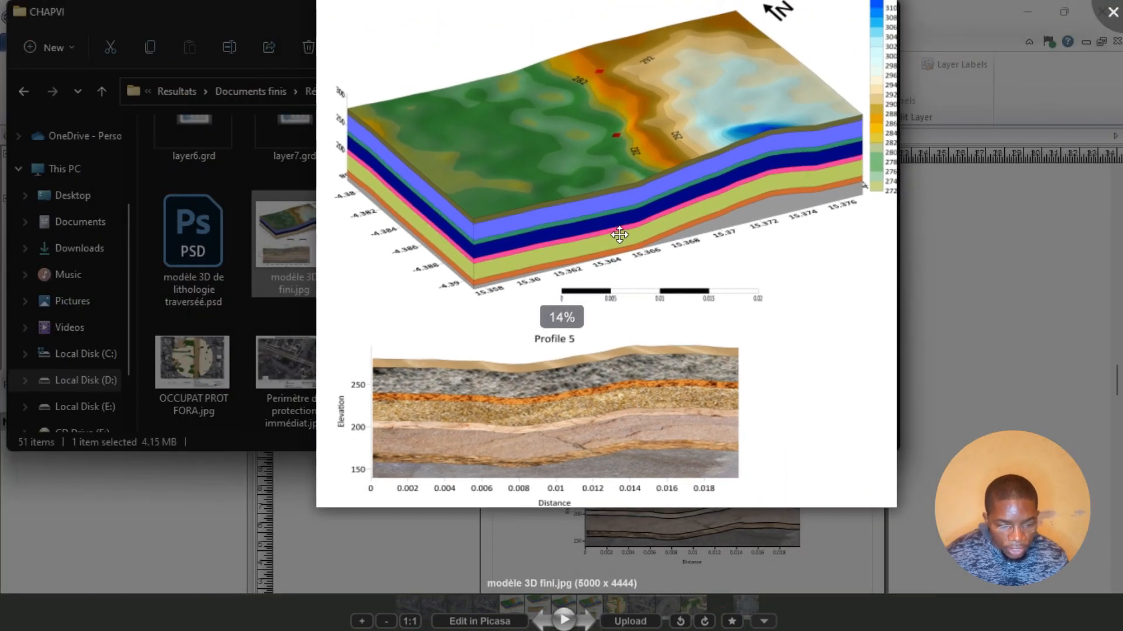
Step: Examine the scale bar and the rock textures of the Profile 5 section up close in the exported image
{"action": "scroll", "coordinate": [619, 234], "scroll_direction": "up", "scroll_amount": 5}
{"action": "left_click_drag", "start_coordinate": [594, 364], "coordinate": [563, 155]}
{"action": "scroll", "coordinate": [528, 408], "scroll_direction": "up", "scroll_amount": 4}
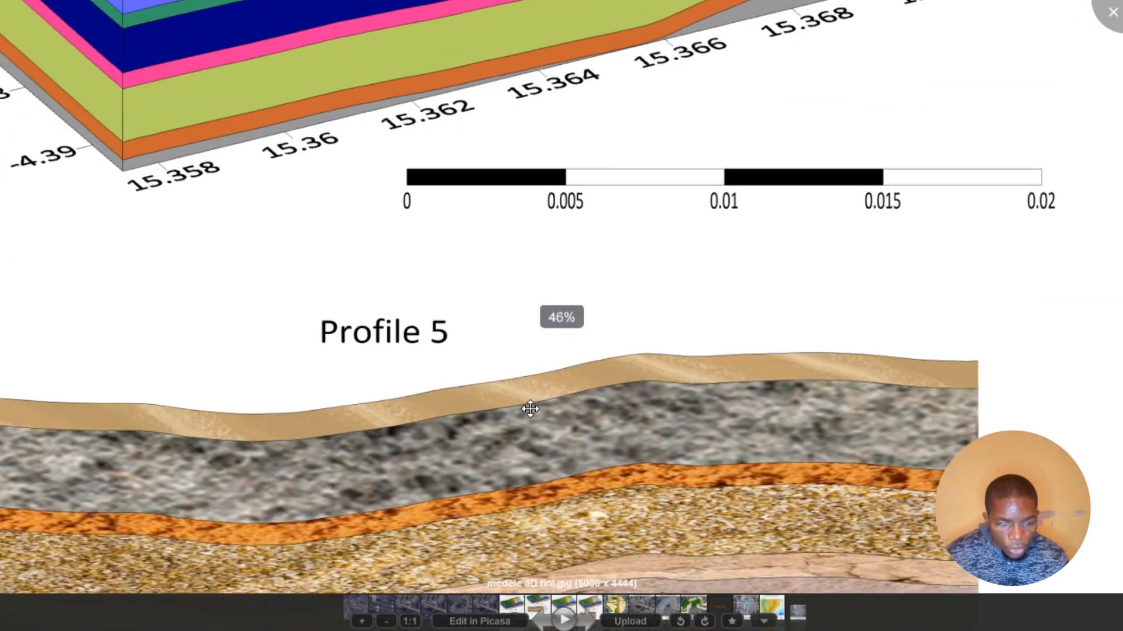
{"action": "left_click_drag", "start_coordinate": [534, 461], "coordinate": [524, 169]}
{"action": "scroll", "coordinate": [514, 258], "scroll_direction": "up", "scroll_amount": 5}
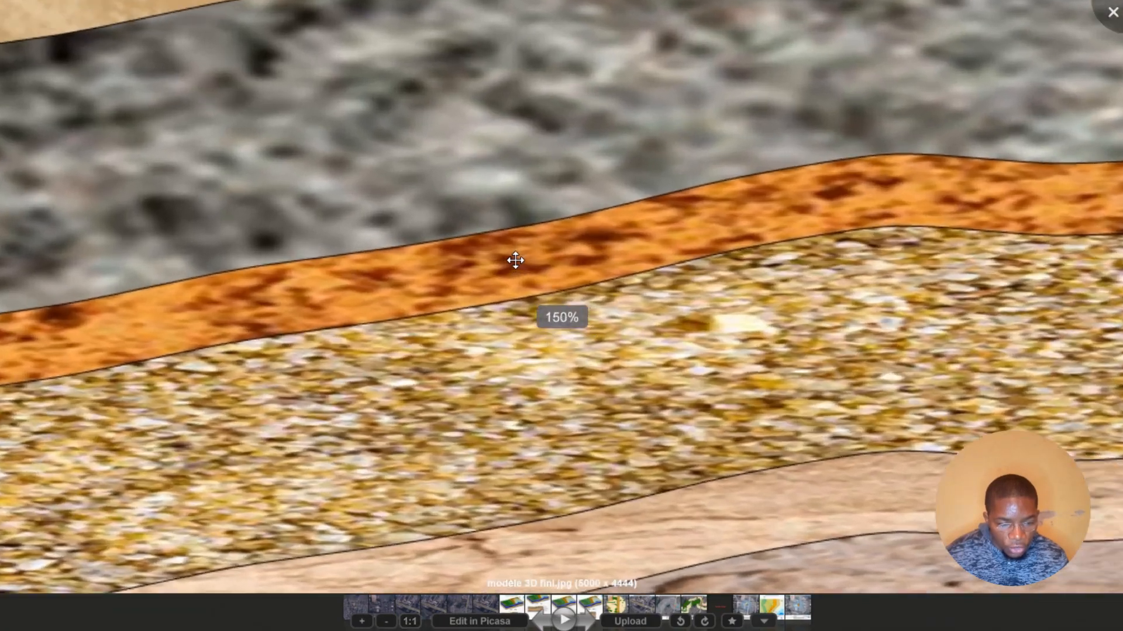
{"action": "scroll", "coordinate": [514, 258], "scroll_direction": "down", "scroll_amount": 9}
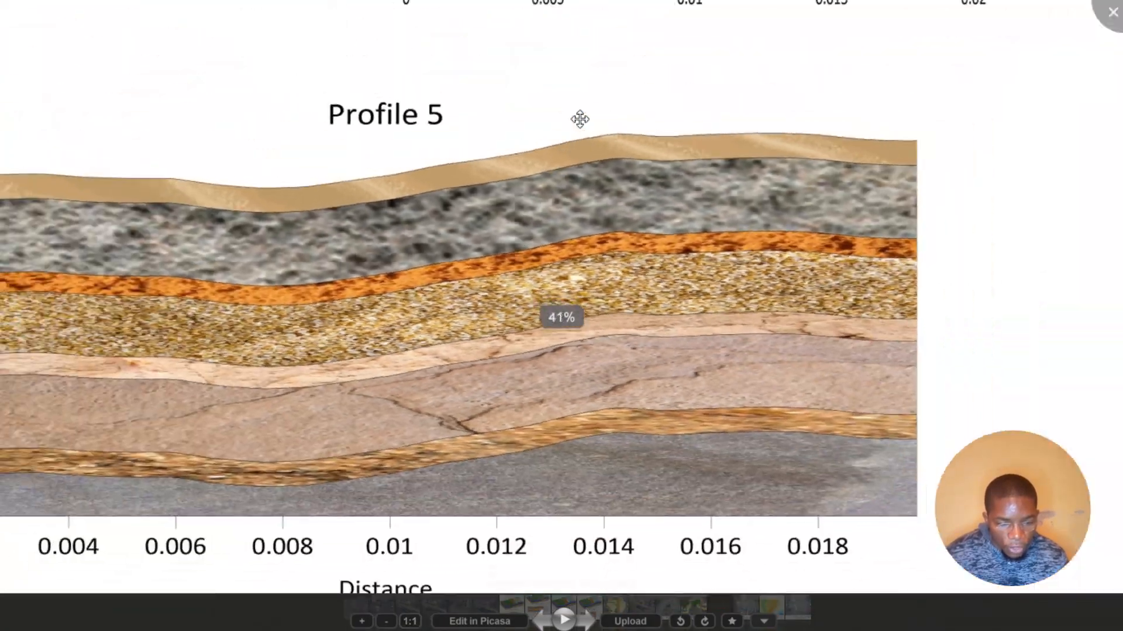
{"action": "left_click_drag", "start_coordinate": [579, 118], "coordinate": [581, 359]}
{"action": "scroll", "coordinate": [572, 176], "scroll_direction": "down", "scroll_amount": 3}
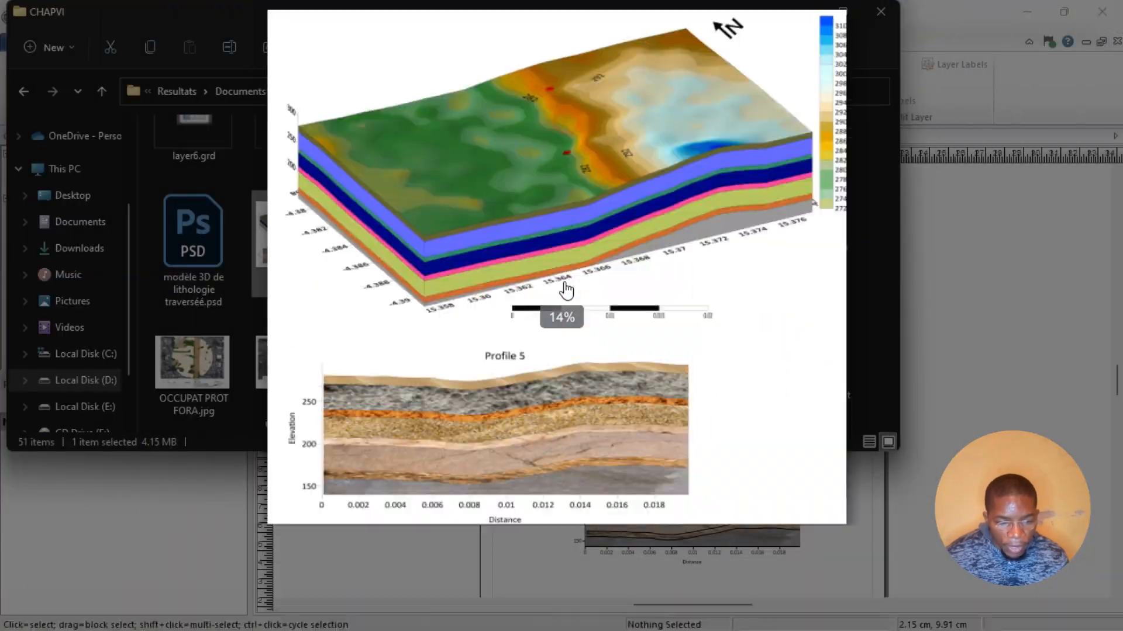
Step: Examine the contour labels and point markers on the block's top surface, and close the image
{"action": "scroll", "coordinate": [564, 217], "scroll_direction": "up", "scroll_amount": 4}
{"action": "scroll", "coordinate": [563, 218], "scroll_direction": "up", "scroll_amount": 4}
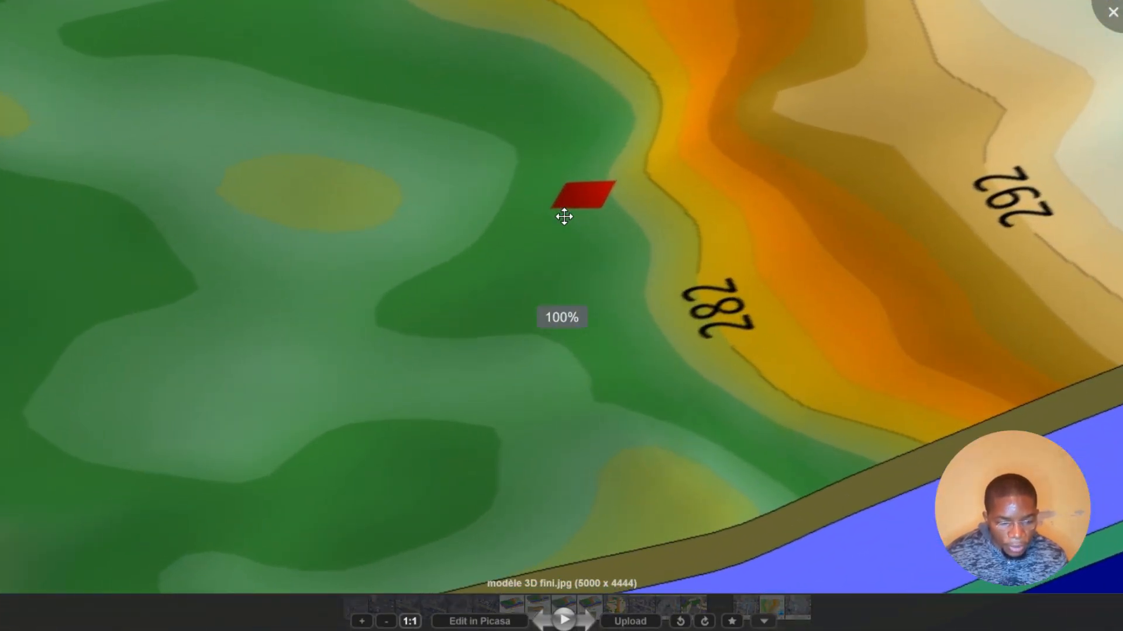
{"action": "scroll", "coordinate": [563, 220], "scroll_direction": "down", "scroll_amount": 3}
{"action": "scroll", "coordinate": [564, 221], "scroll_direction": "down", "scroll_amount": 5}
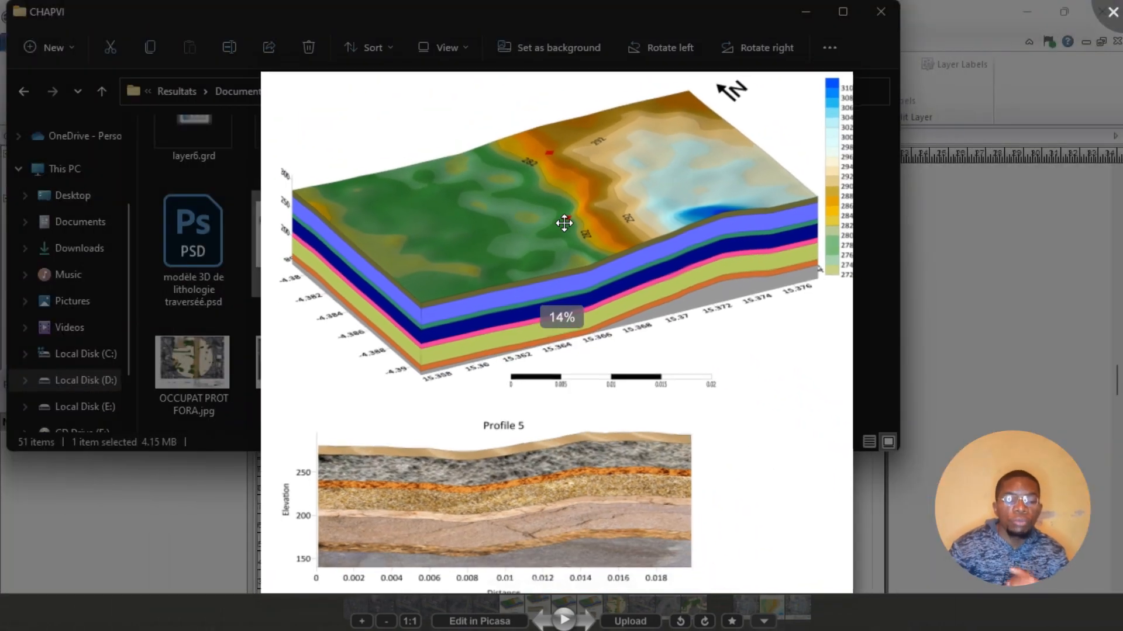
{"action": "left_click", "coordinate": [1111, 16]}
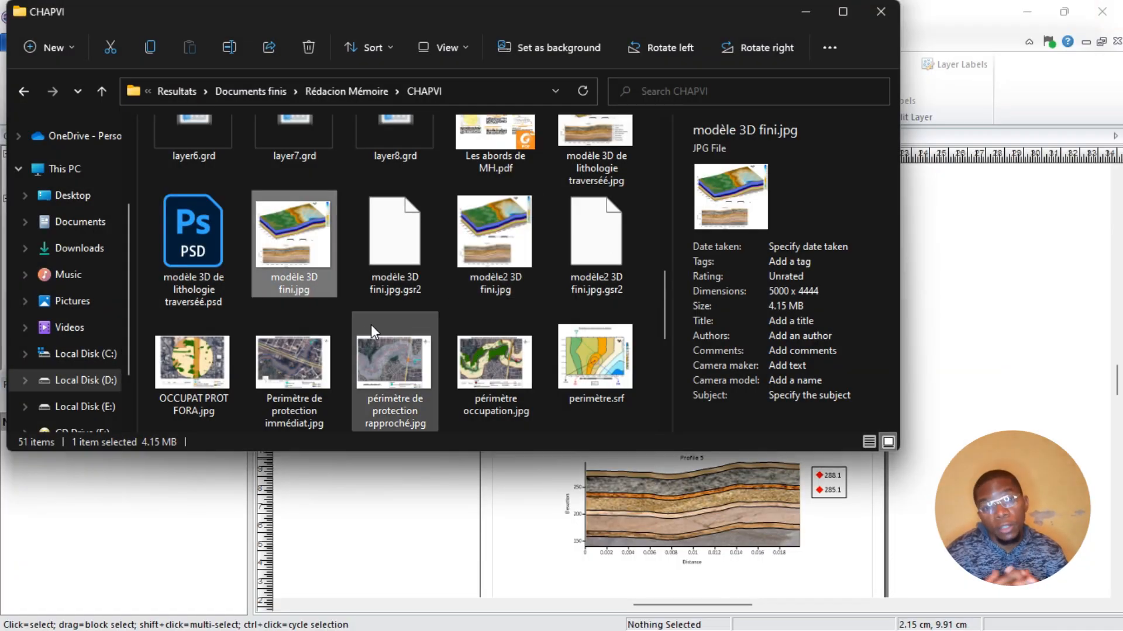
{"action": "scroll", "coordinate": [460, 322], "scroll_direction": "down", "scroll_amount": 3}
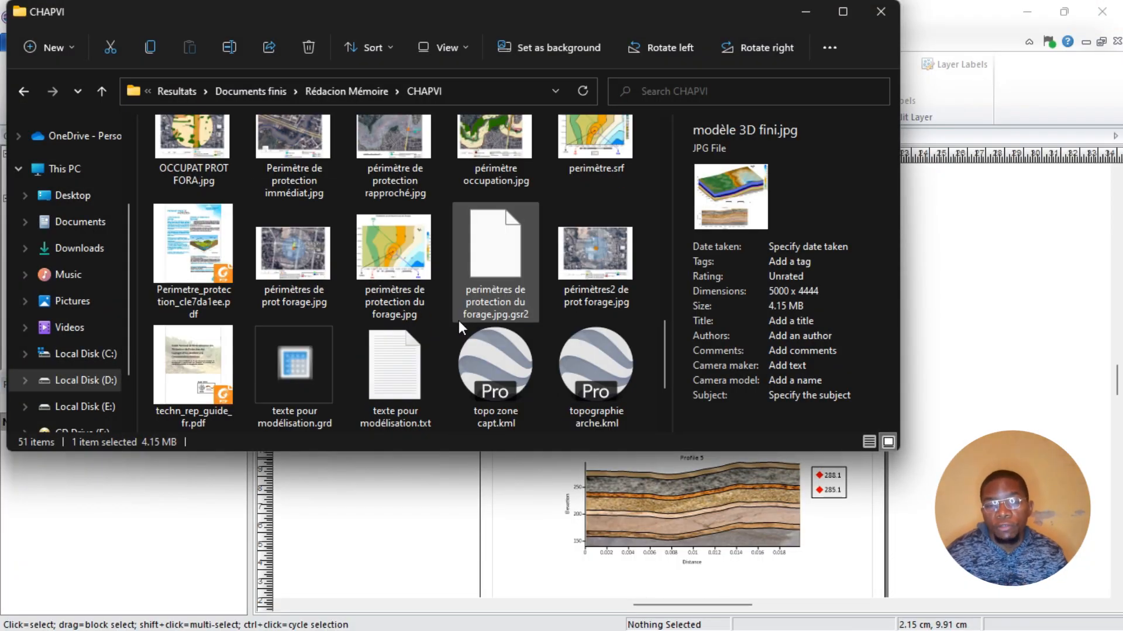